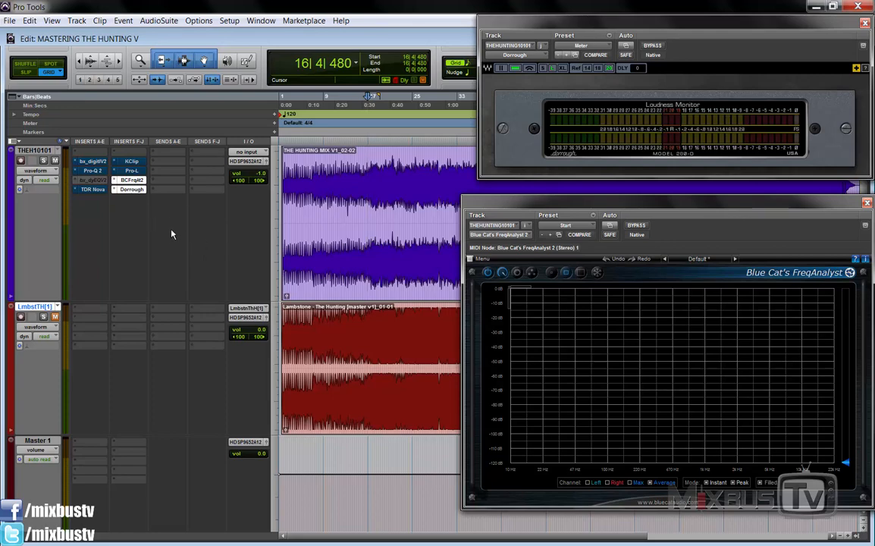
Audition the mix, open FabFilter Pro-L on the purple mix track and take it out of bypass during playback.
key("space")
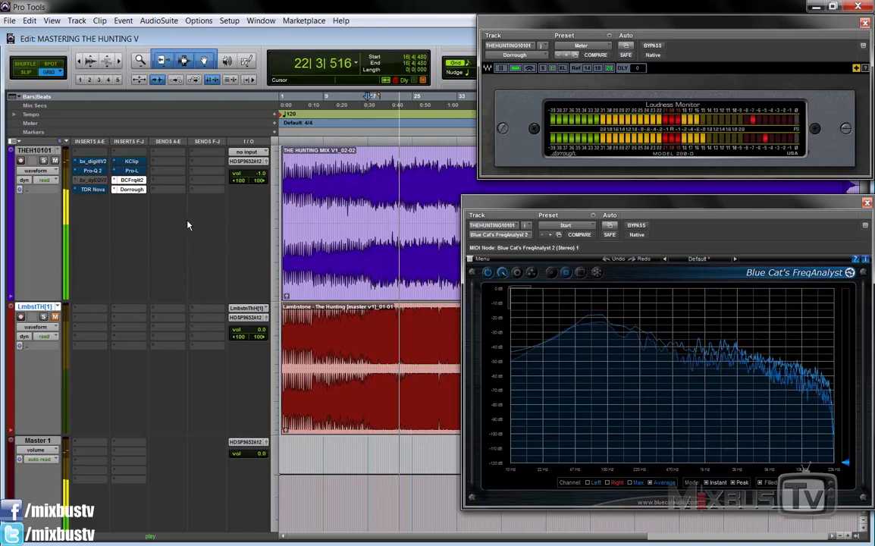
key("space")
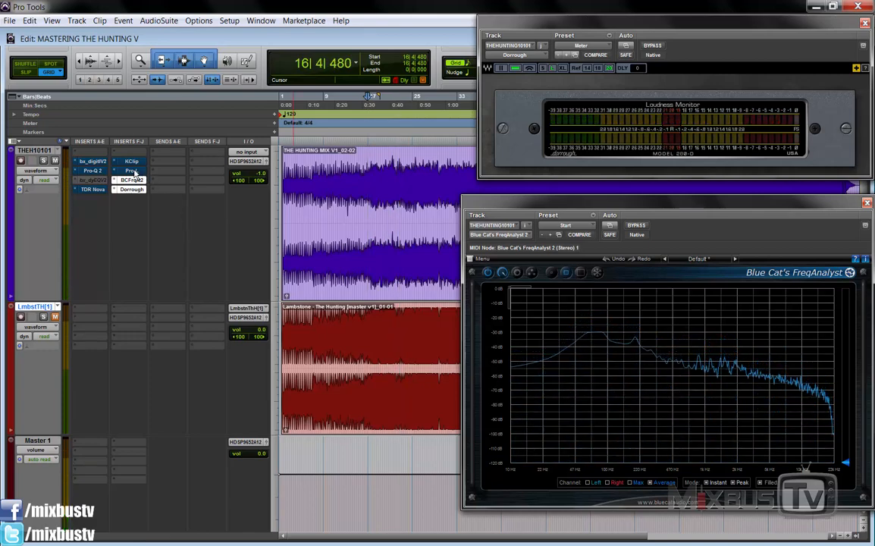
left_click(131, 171)
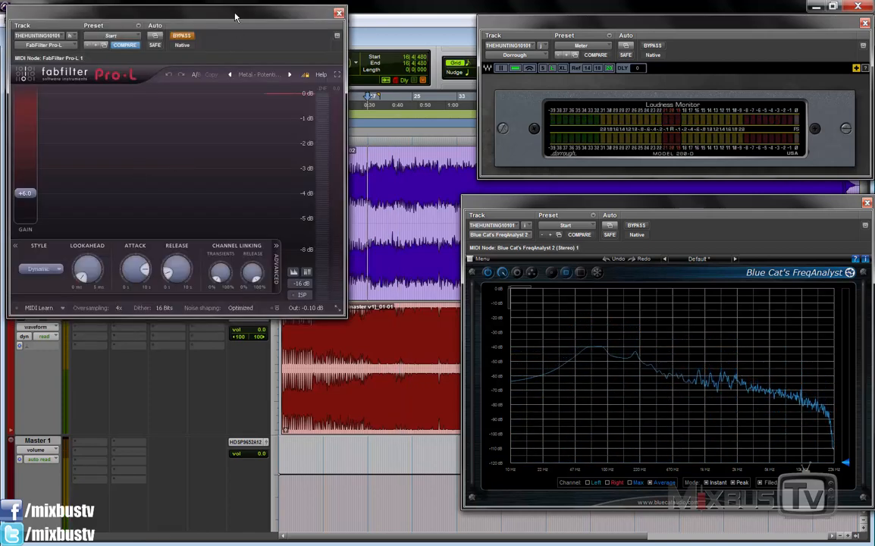
left_click_drag(235, 16, 330, 227)
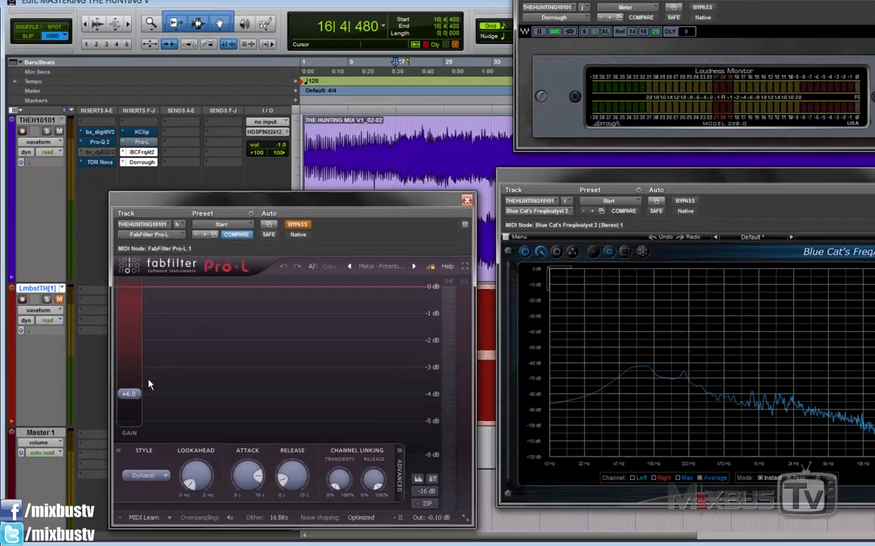
mouse_move(124, 405)
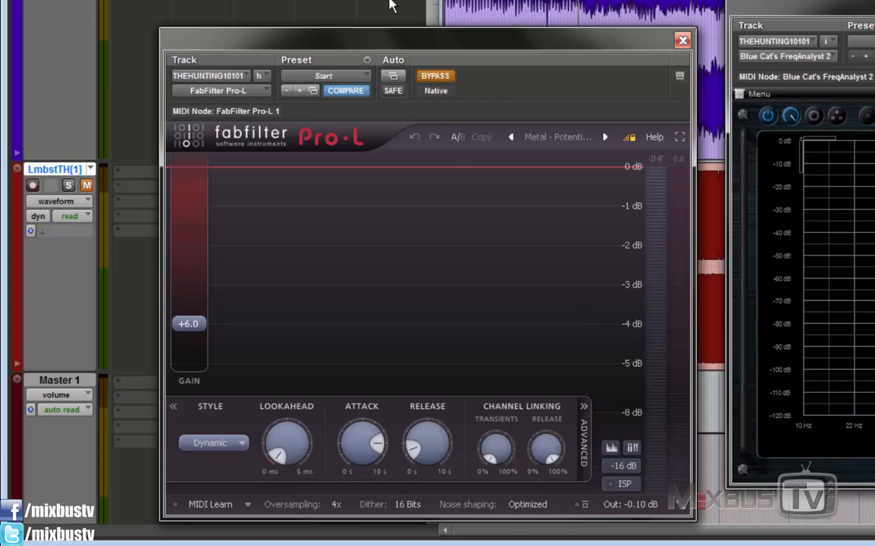
key("space")
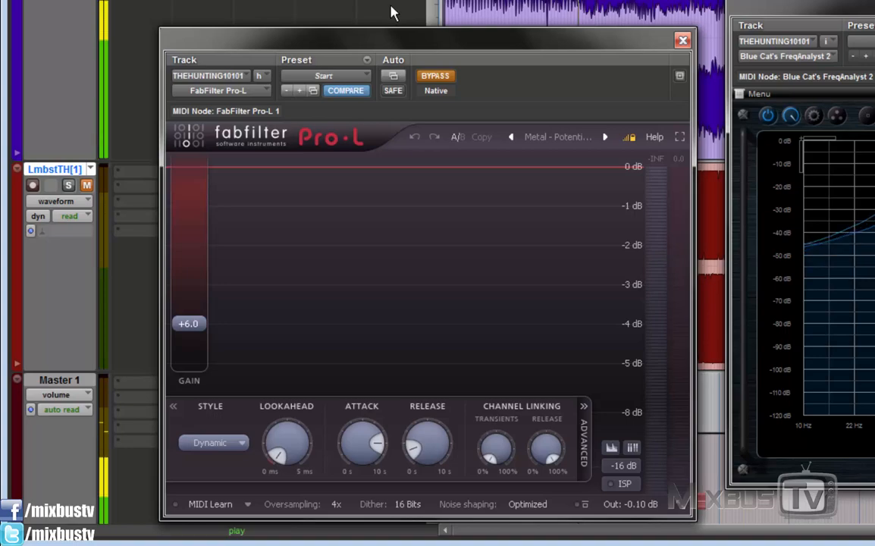
left_click(438, 79)
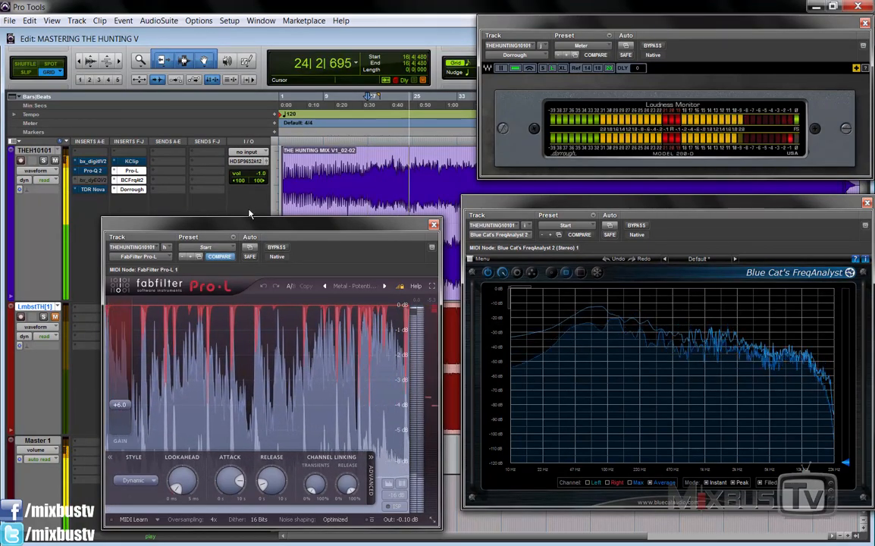
key("space")
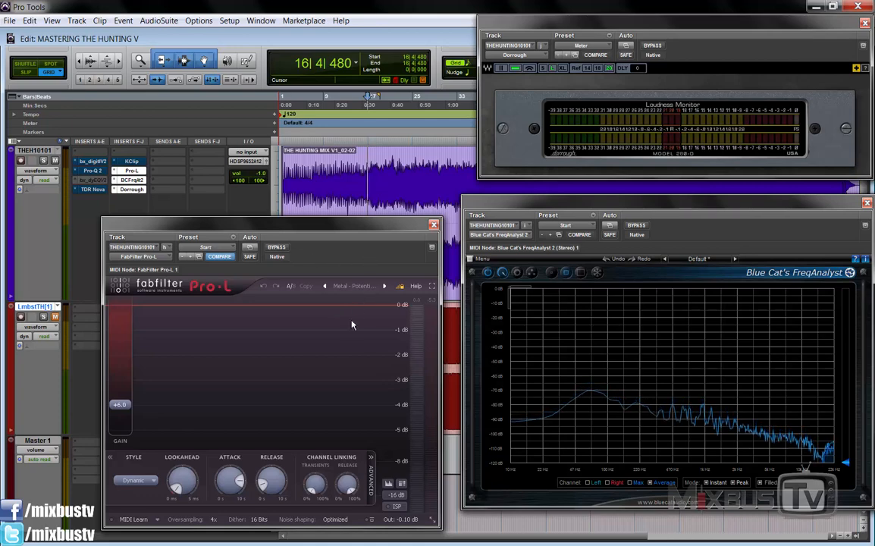
Open the KClip plug-in on the purple mix track, take it out of bypass and audition the mix through it.
left_click(136, 165)
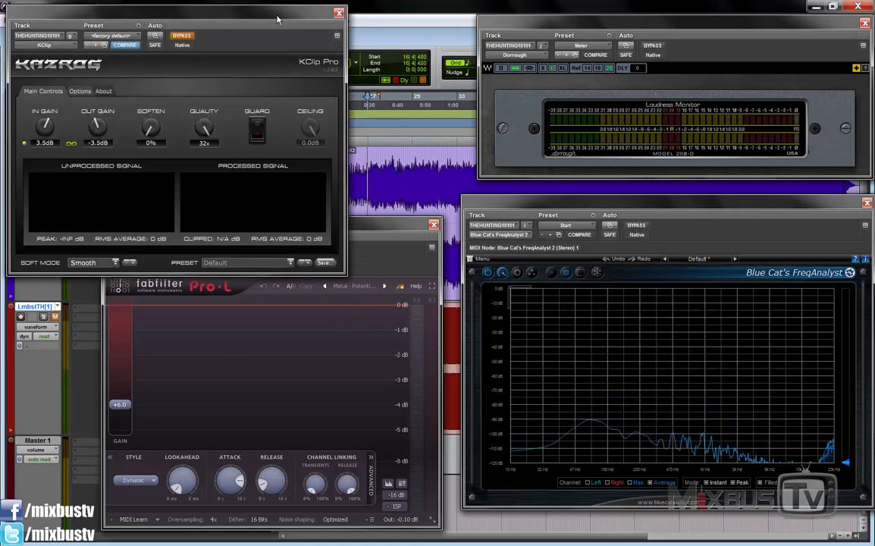
left_click_drag(280, 15, 388, 11)
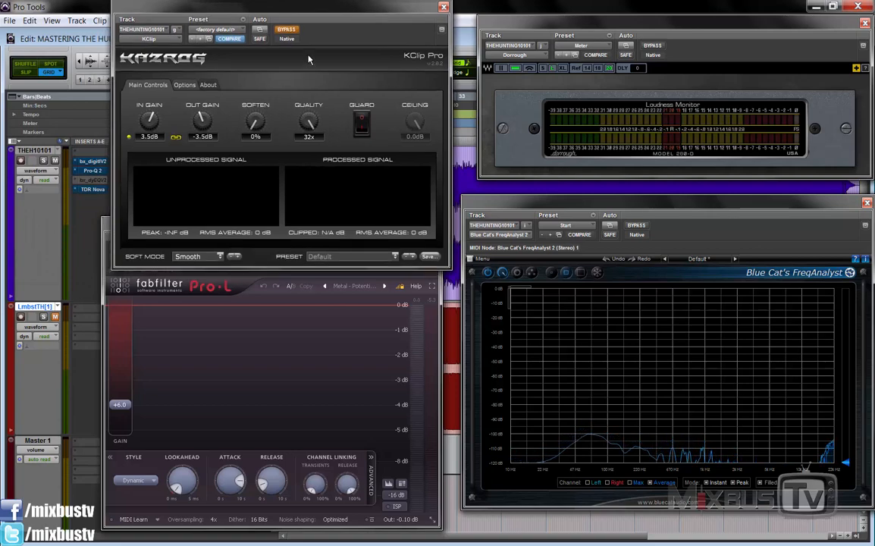
left_click_drag(315, 16, 309, 24)
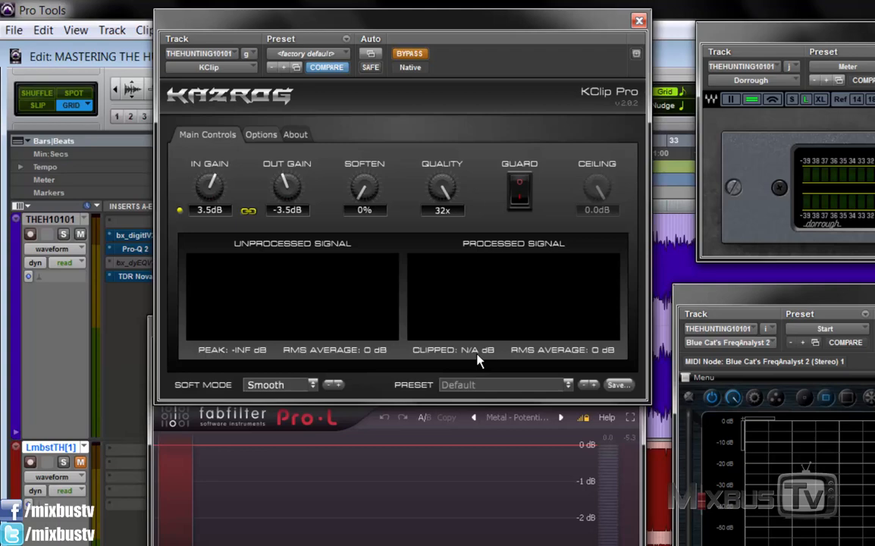
left_click(413, 54)
key("space")
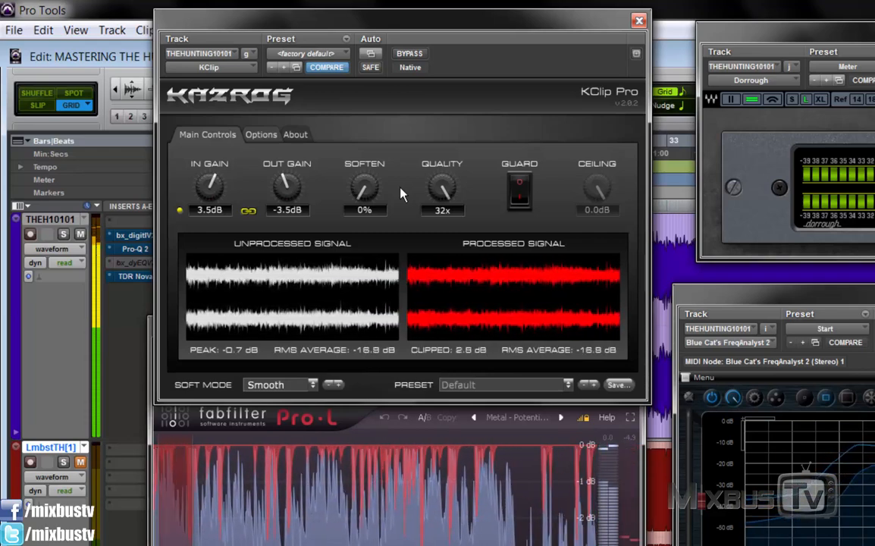
key("space")
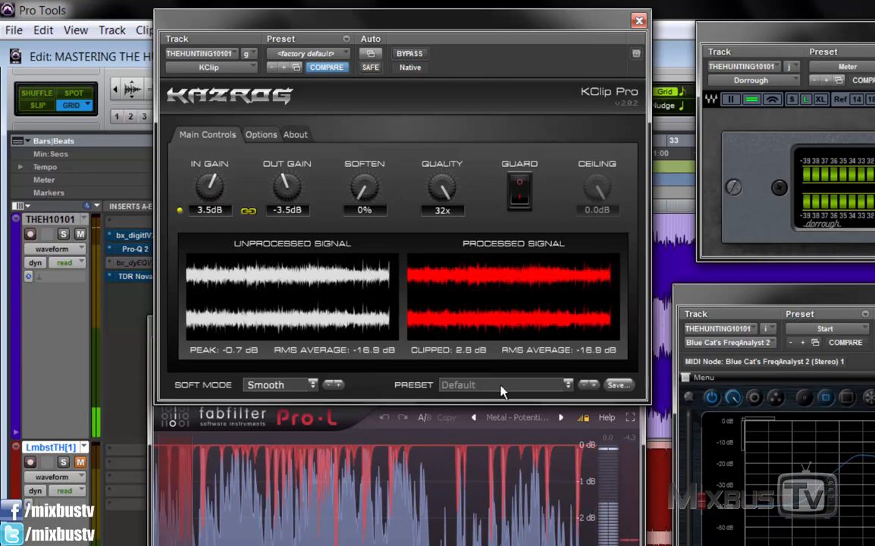
Arrange the Pro-L and KClip windows one above the other and play the mix with both active.
left_click(538, 440)
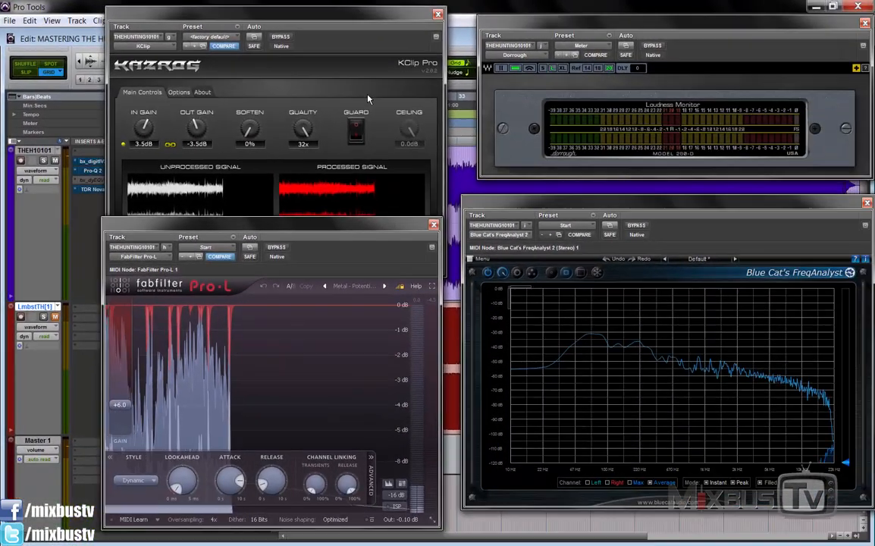
left_click_drag(326, 15, 311, 10)
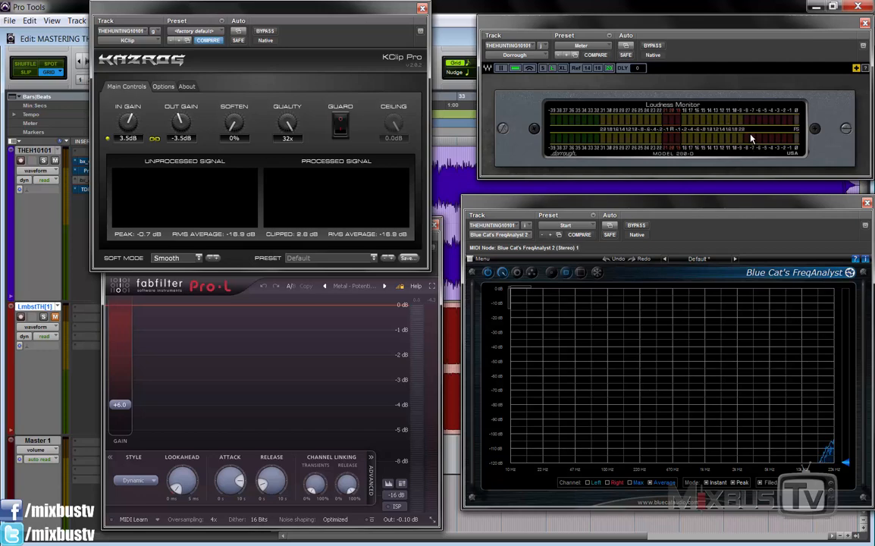
key("space")
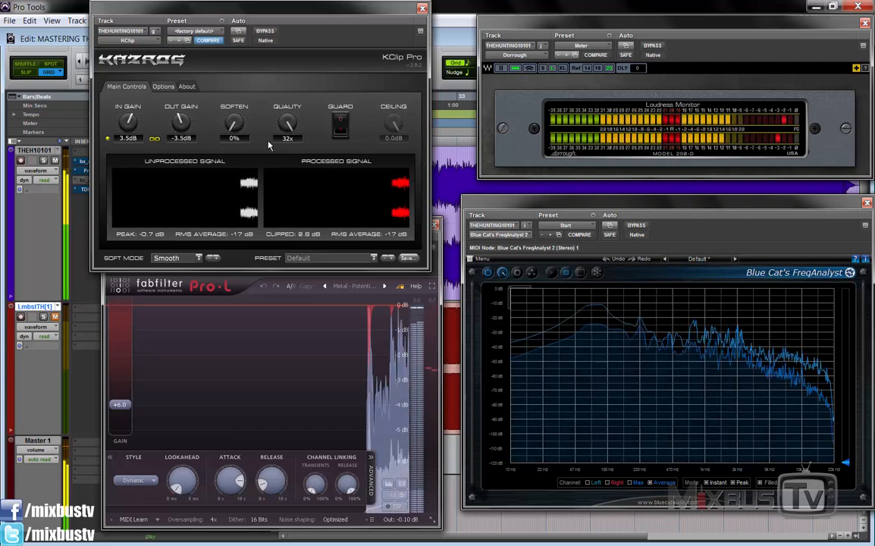
Enlarge the Dorrough loudness meter to XL, restore its smaller size and place it above the frequency analyzer.
left_click(561, 68)
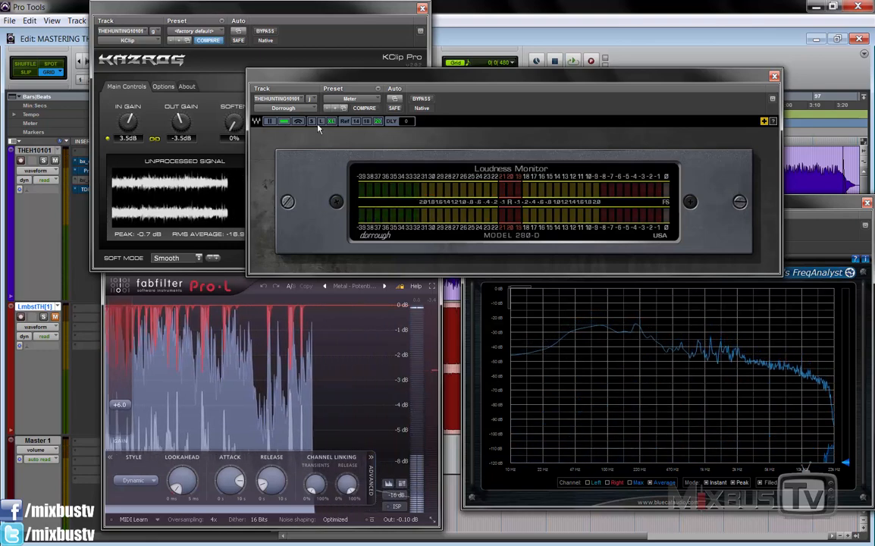
left_click(311, 121)
left_click_drag(504, 86, 733, 34)
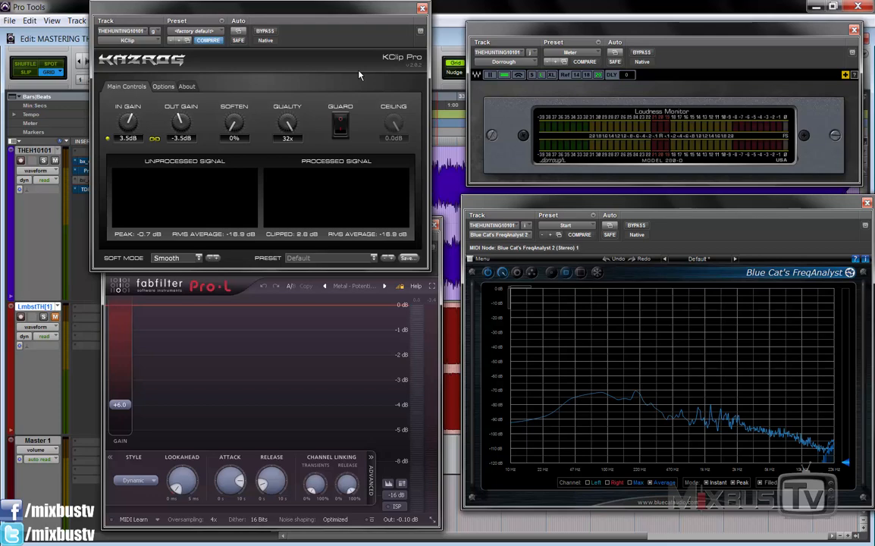
Close the KClip and Pro-L windows and open the bx_digital V2 equalizer from the purple mix track.
left_click(422, 8)
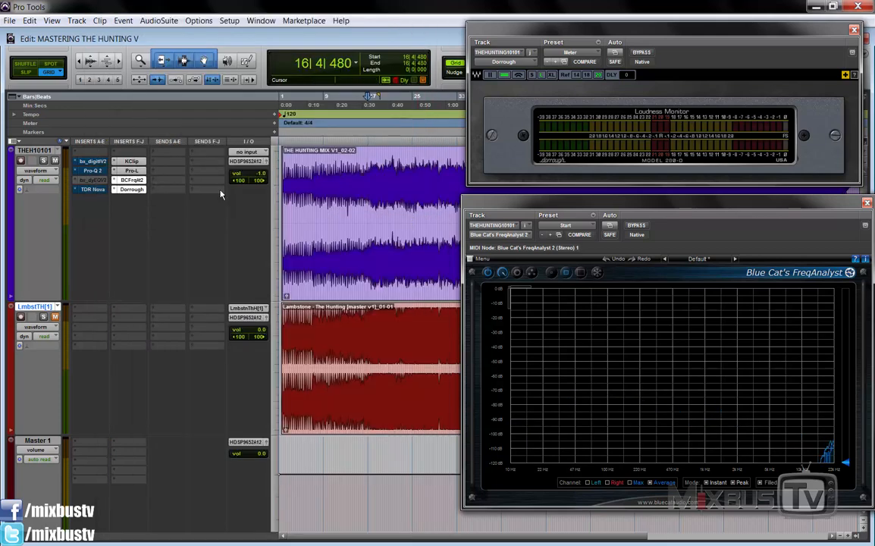
left_click(434, 226)
left_click(106, 162)
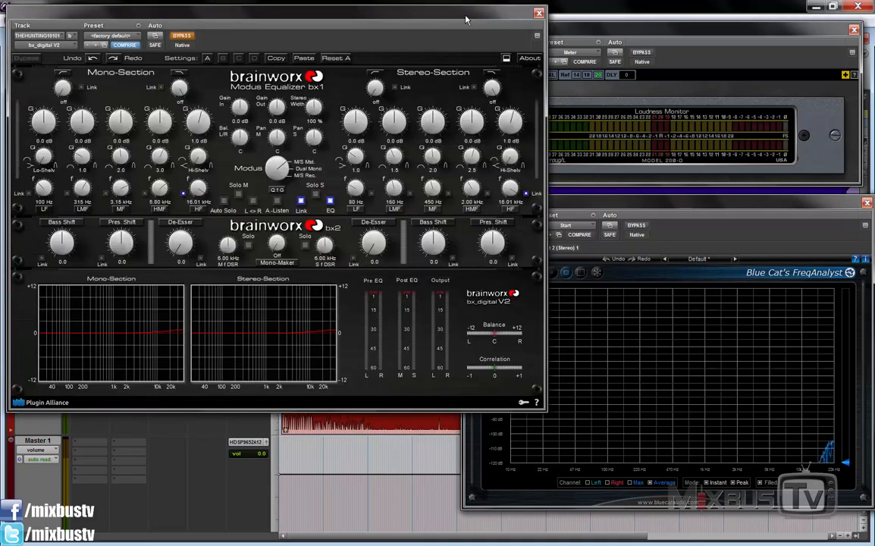
left_click_drag(421, 15, 497, 63)
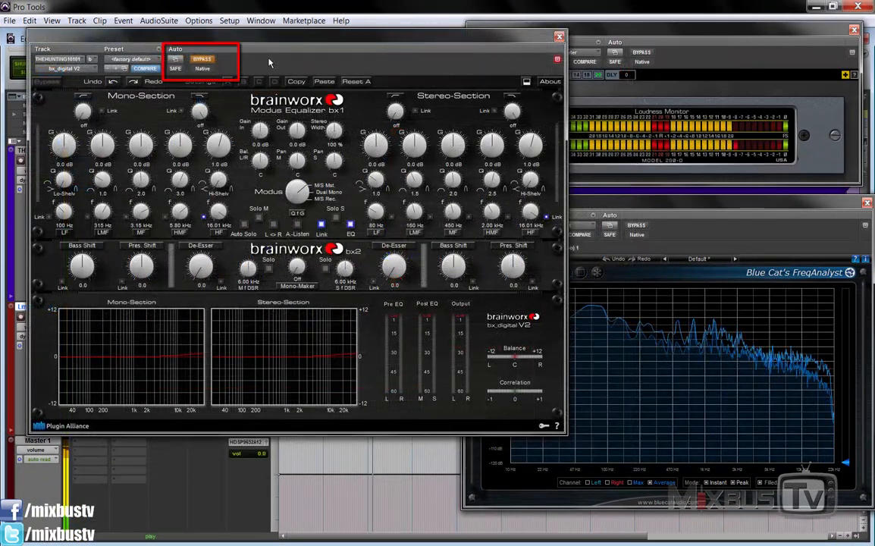
Compare the mix with and without bx_digital V2 during playback, leave the equalizer active and close its window.
left_click(203, 60)
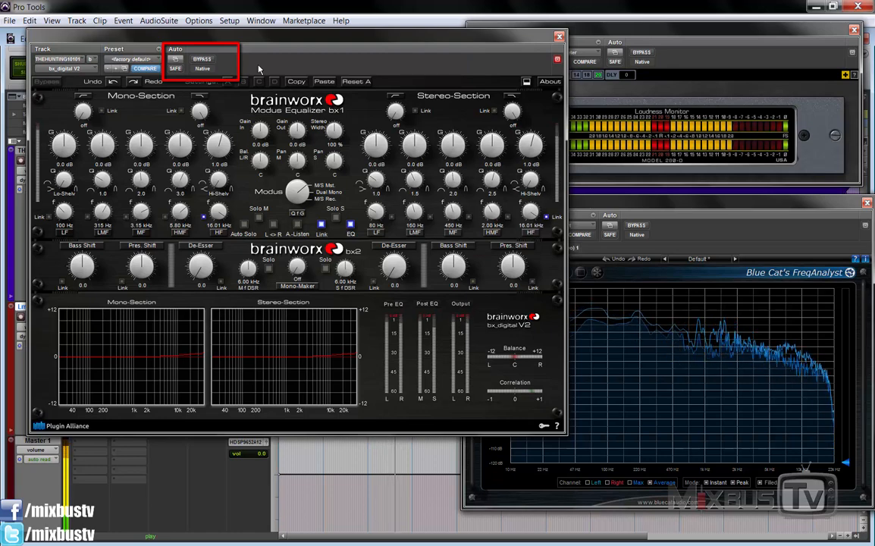
left_click(202, 60)
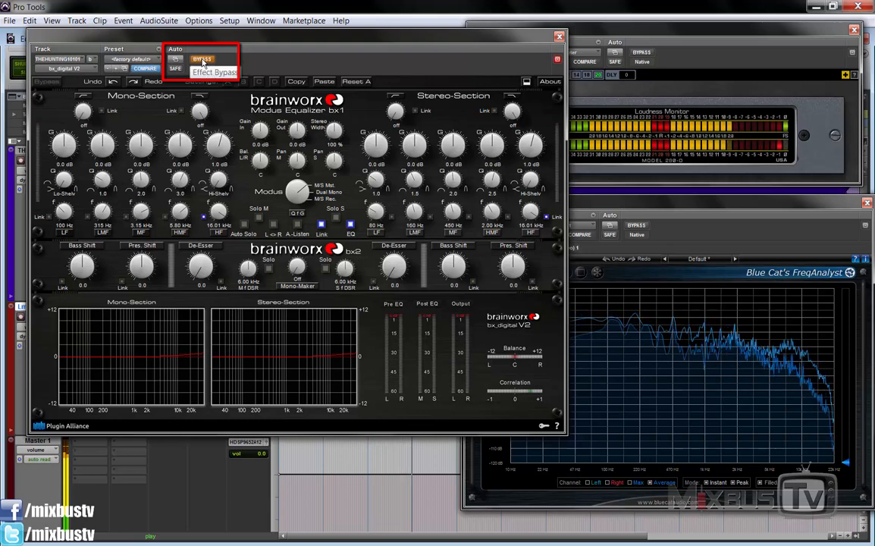
left_click(202, 61)
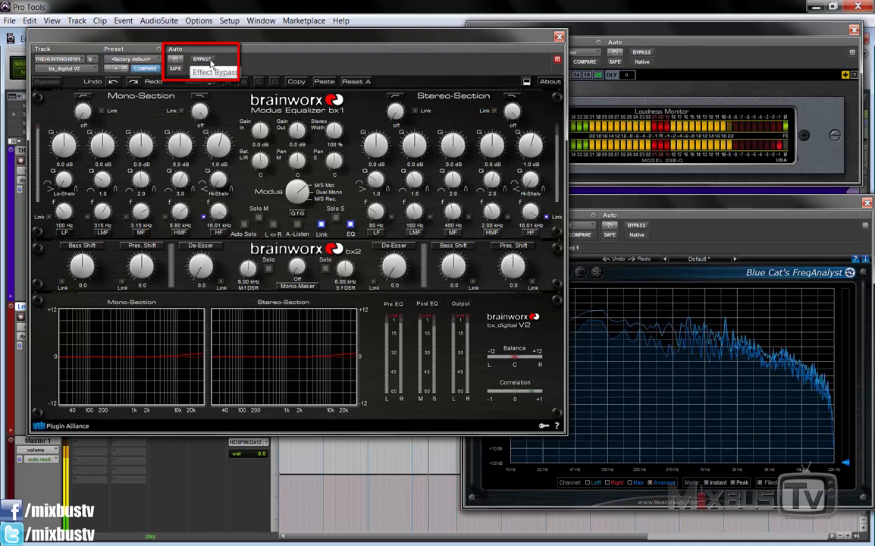
left_click(210, 63)
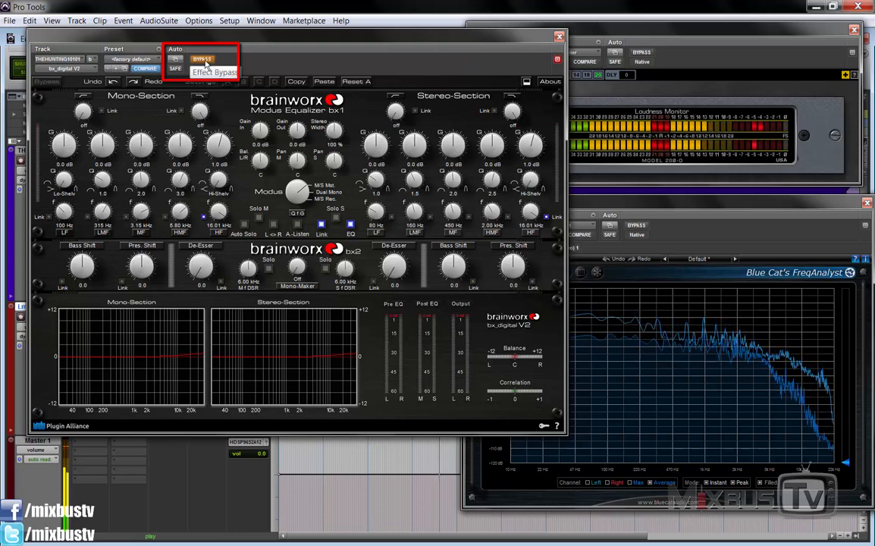
left_click(205, 60)
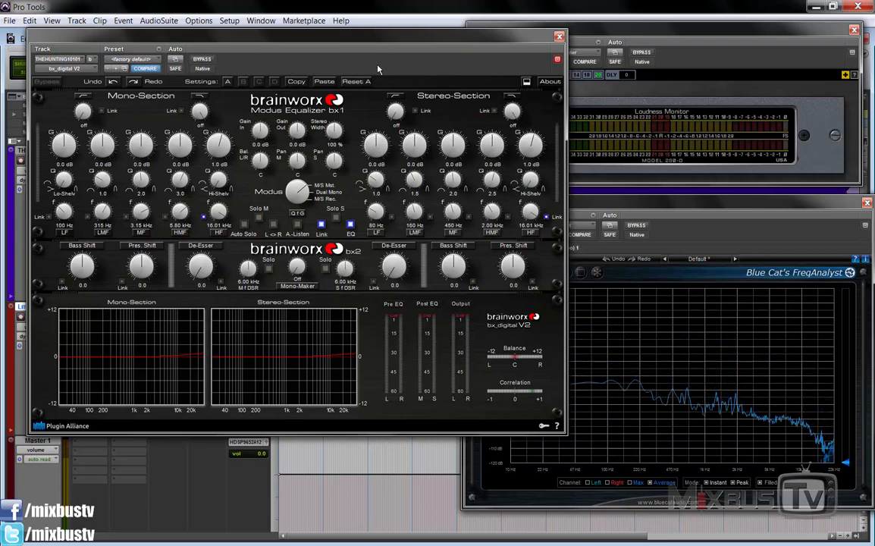
left_click(559, 35)
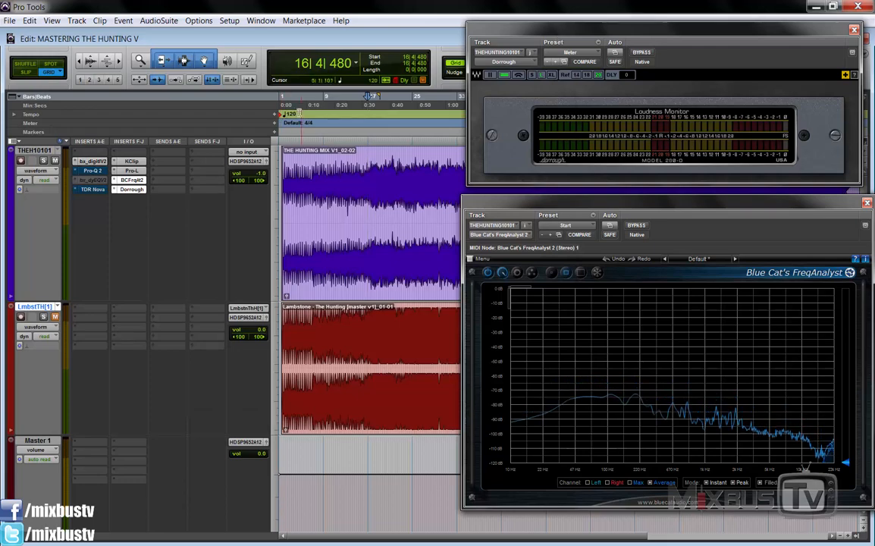
Open FabFilter Pro-Q 2 on the purple mix track and inspect its midrange boost and narrow low-frequency cut.
left_click(91, 171)
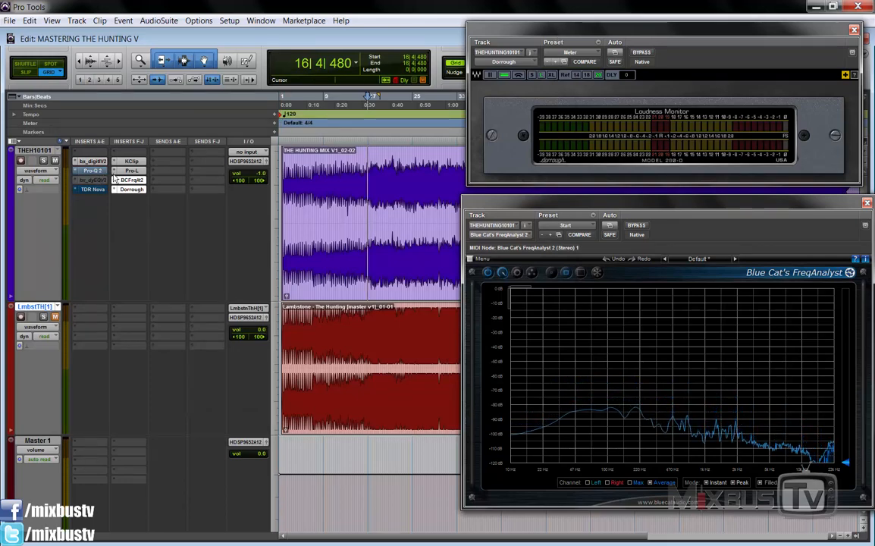
left_click_drag(293, 21, 339, 71)
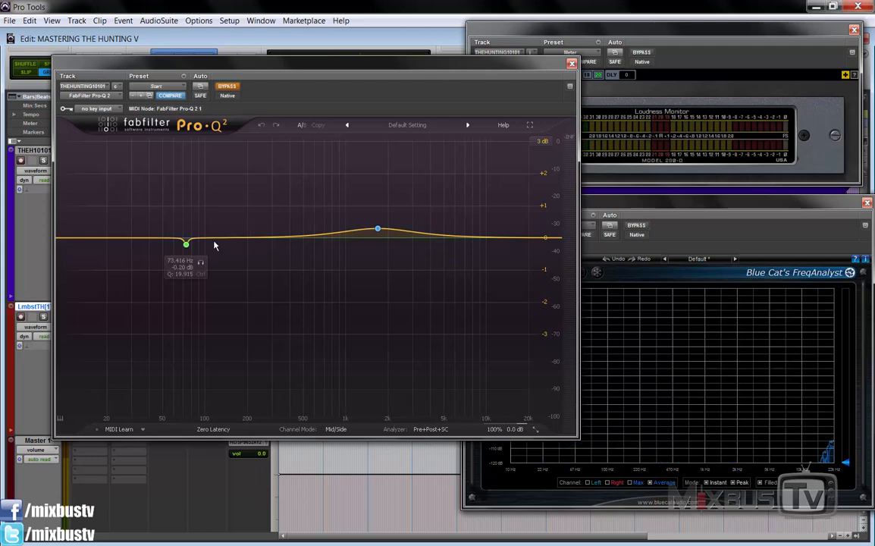
left_click(379, 230)
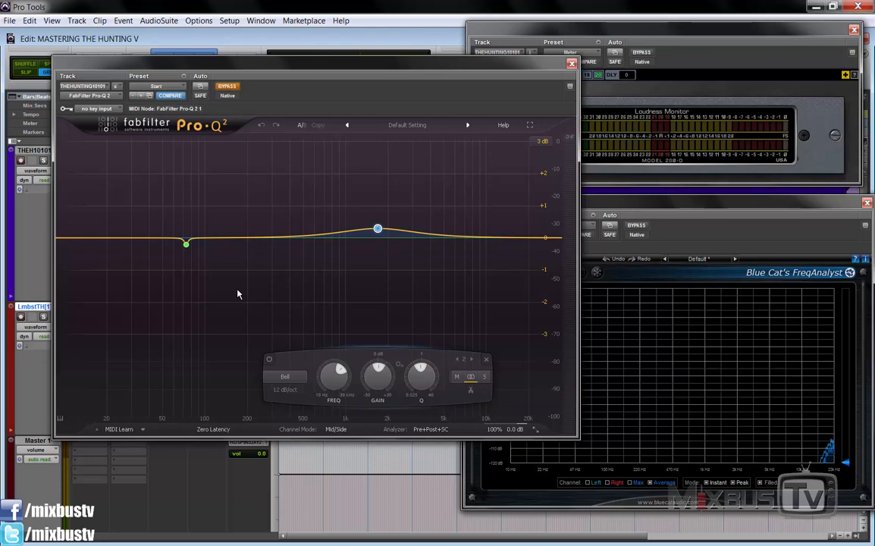
left_click(185, 244)
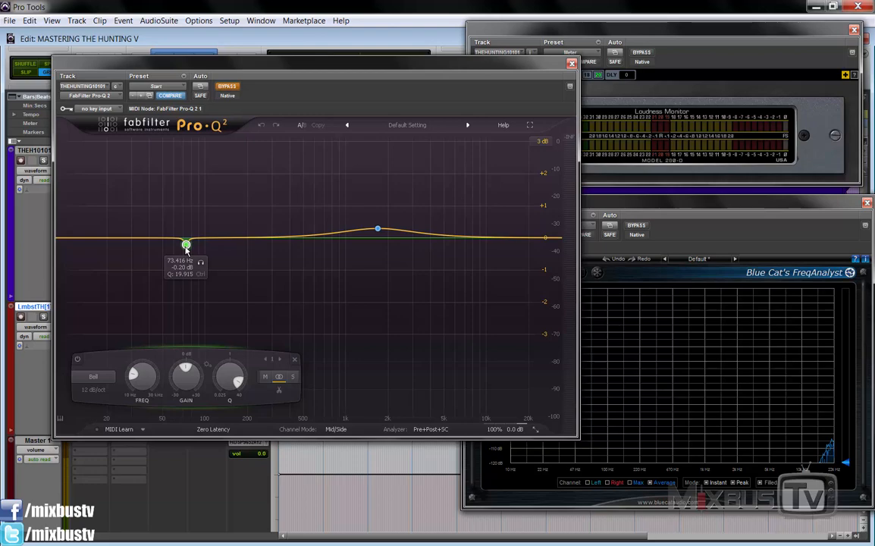
Audition the narrow low-frequency band of Pro-Q 2 in solo during playback, with the equalizer active.
key("space")
left_click(201, 263)
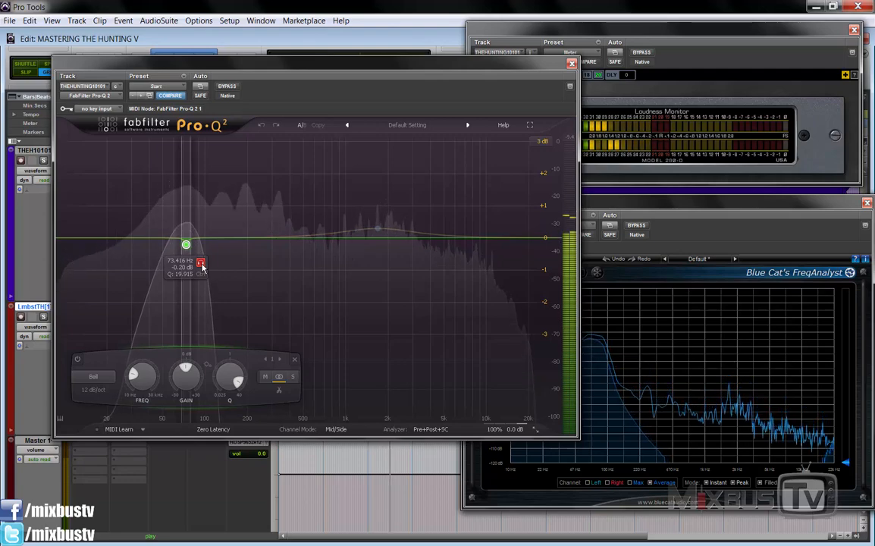
left_click(201, 264)
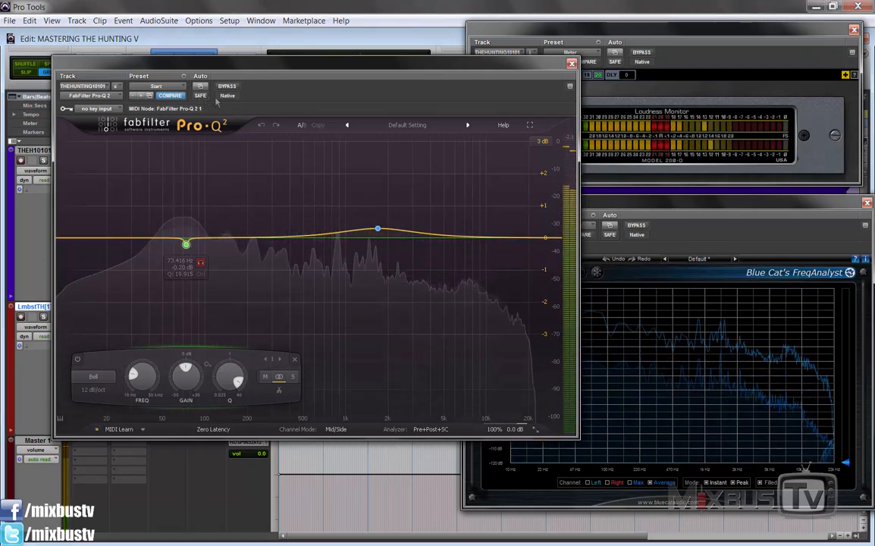
key("space")
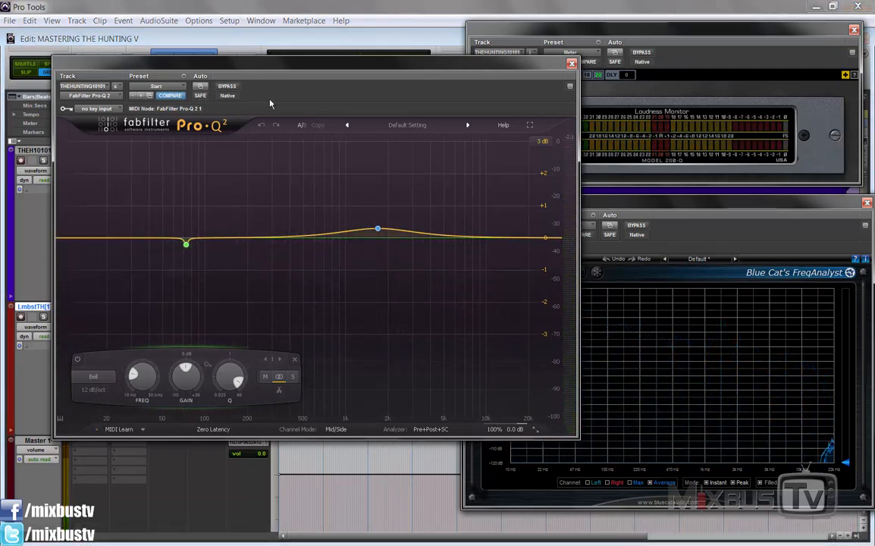
Compare the mix with and without Pro-Q 2 during playback, leaving the equalizer active.
left_click(228, 86)
key("space")
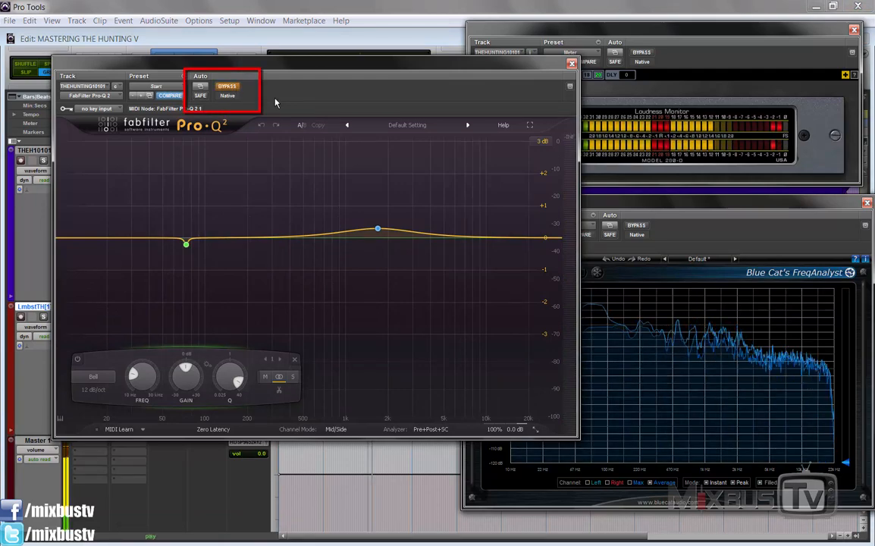
left_click(228, 88)
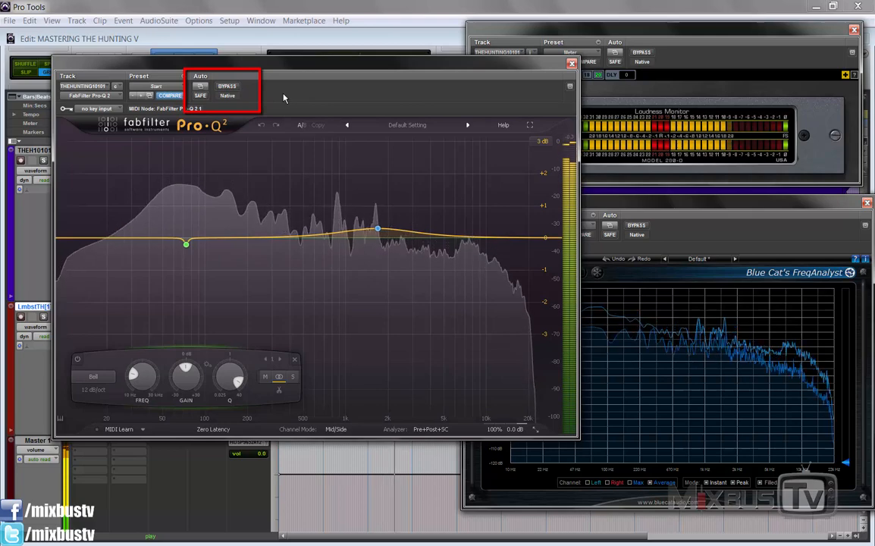
left_click(228, 87)
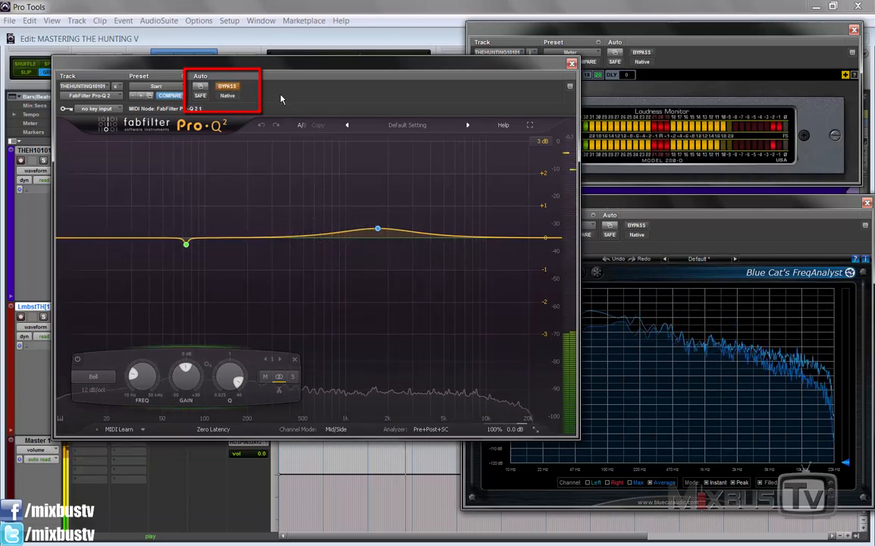
left_click(226, 88)
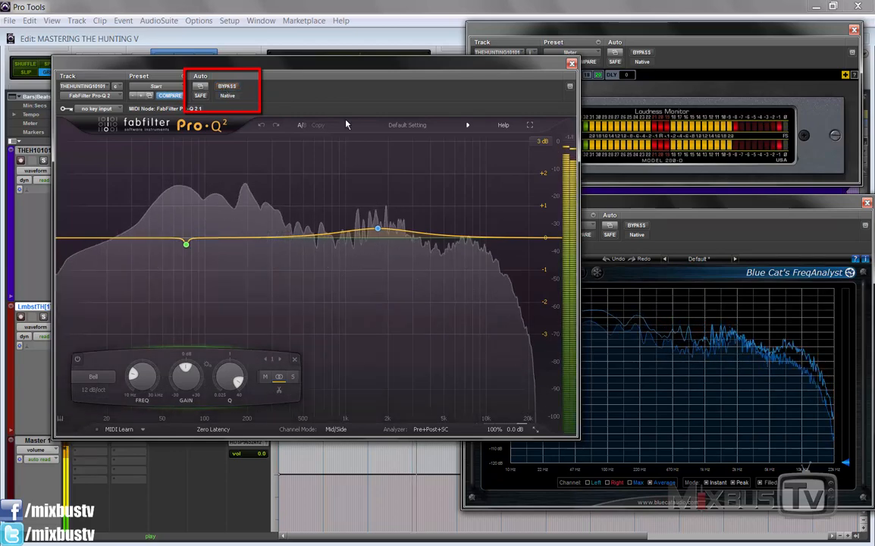
Audition the 1692.5 Hz band of Pro-Q 2 in solo, and compare the playing mix with that band off and on.
mouse_move(387, 233)
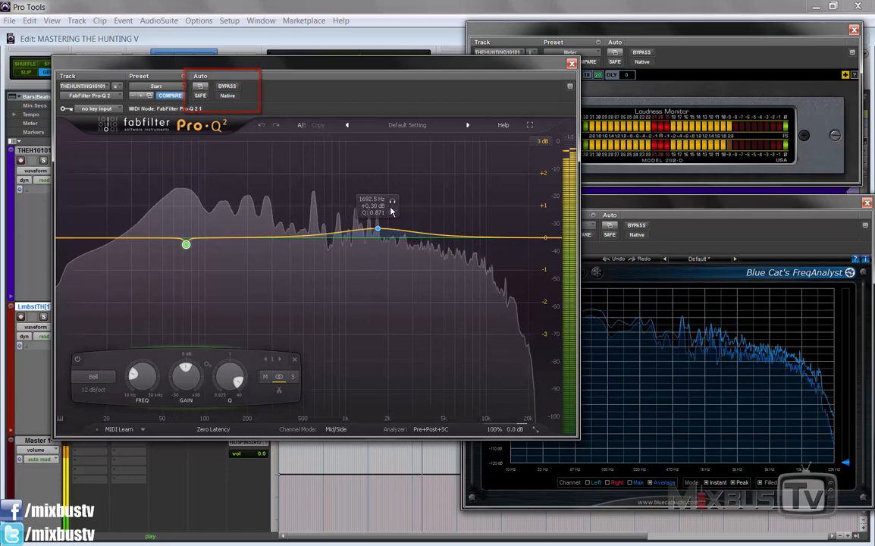
left_click(392, 201)
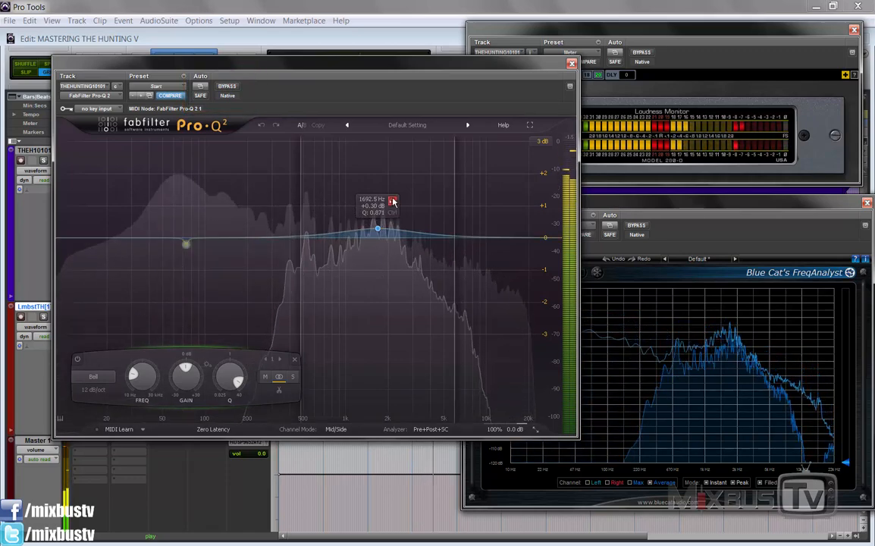
left_click(391, 201)
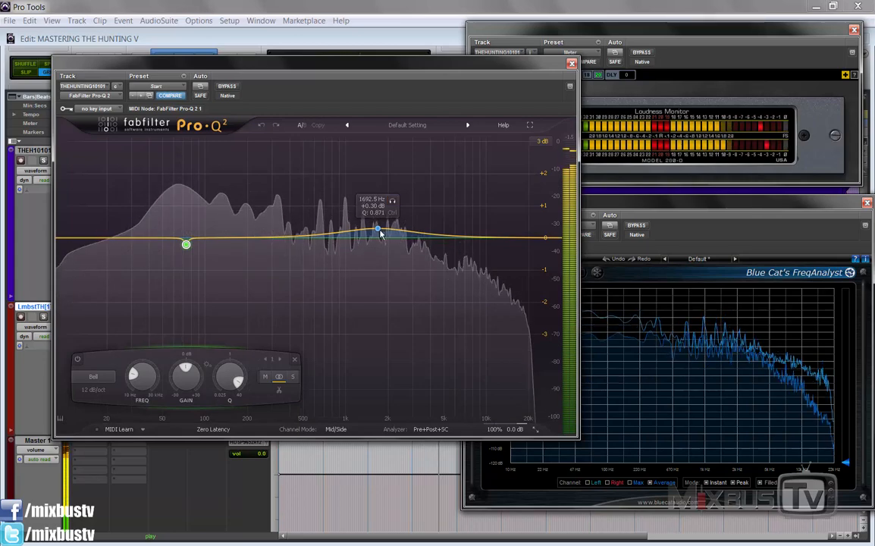
left_click(380, 229)
left_click(267, 359)
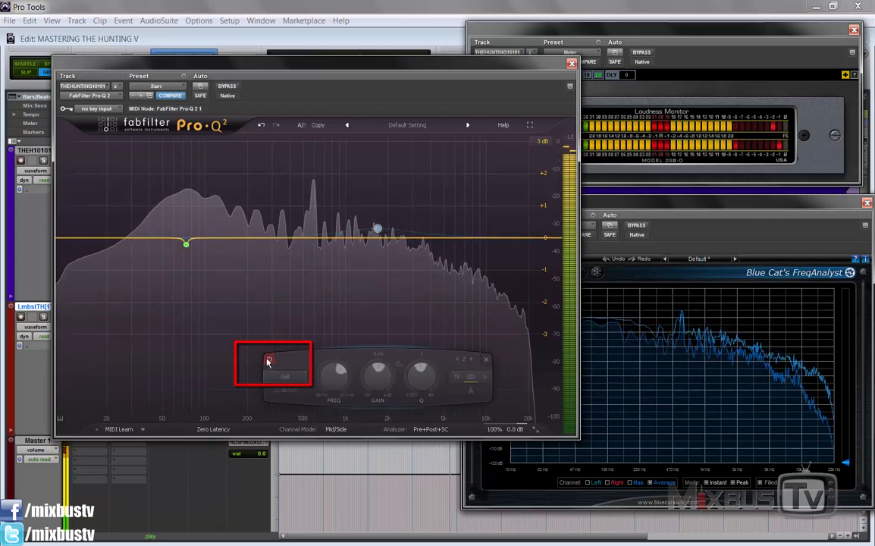
left_click(267, 360)
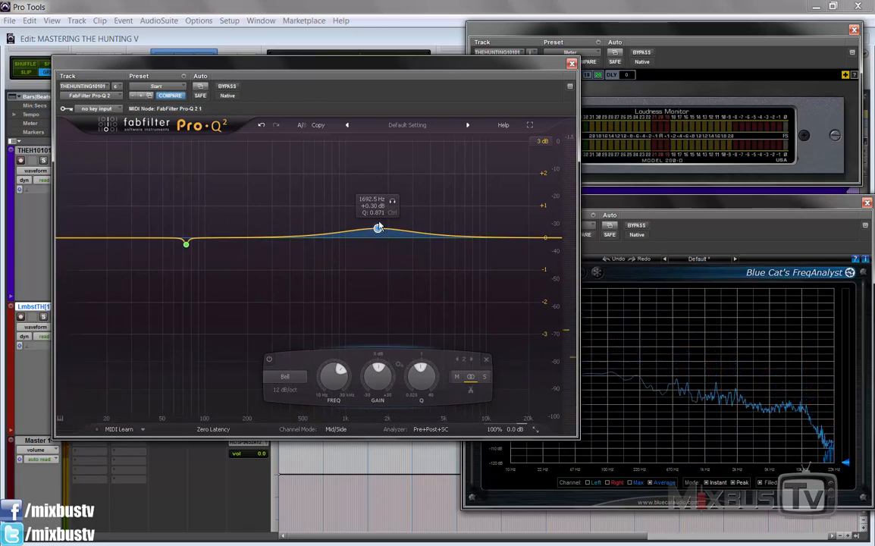
Restart playback with the midrange band of Pro-Q 2 in solo, return to the full mix and stop playback.
left_click(391, 202)
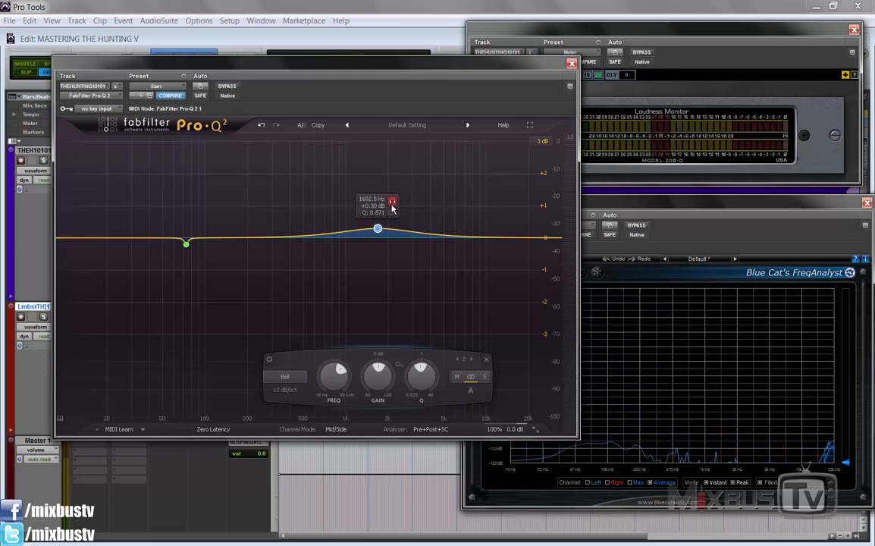
key("space")
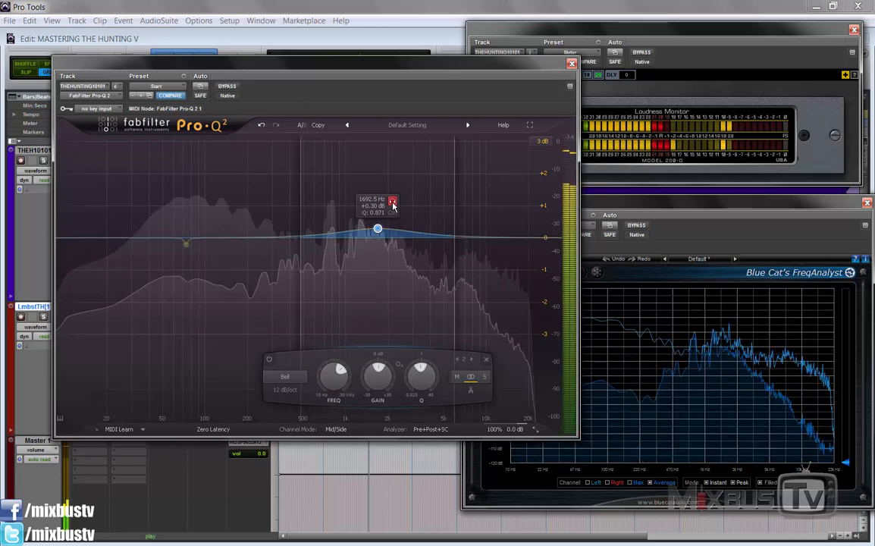
left_click(393, 202)
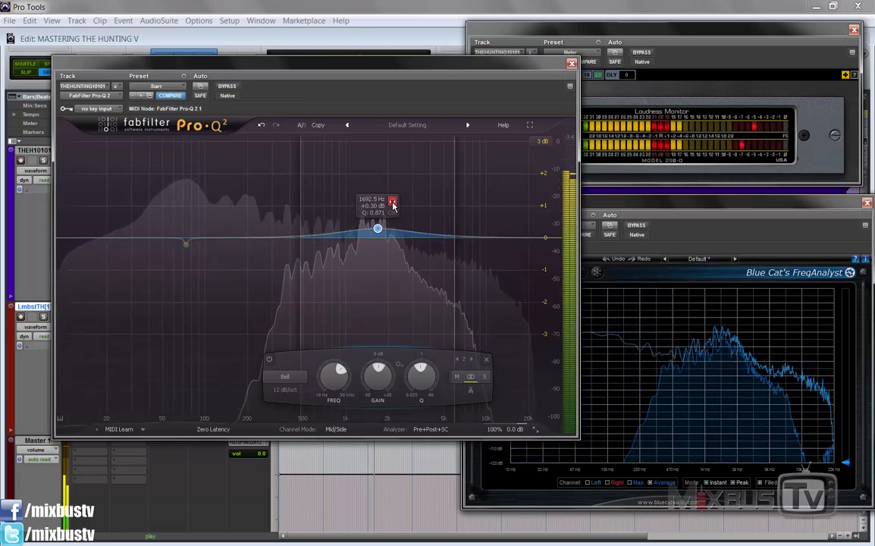
key("space")
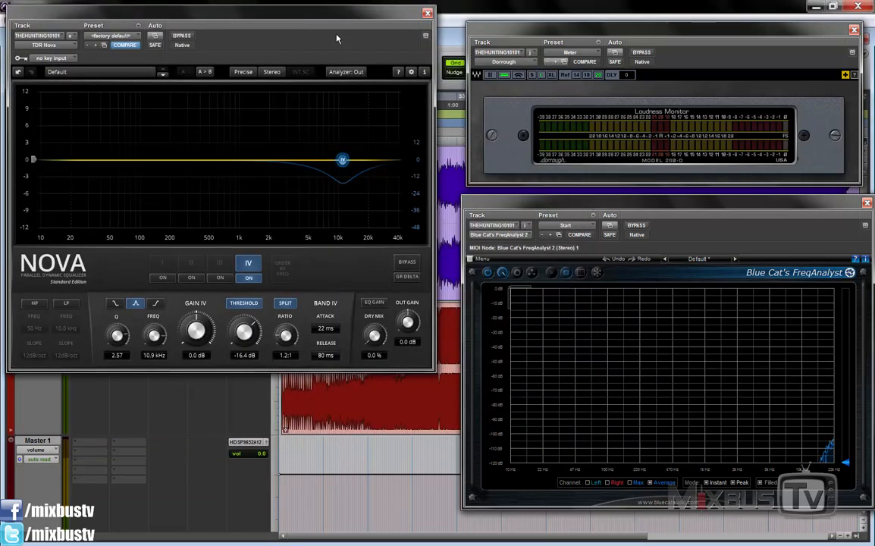
Compare the mix with and without TDR Nova during playback, and stop with the plug-in bypassed.
left_click_drag(290, 14, 371, 103)
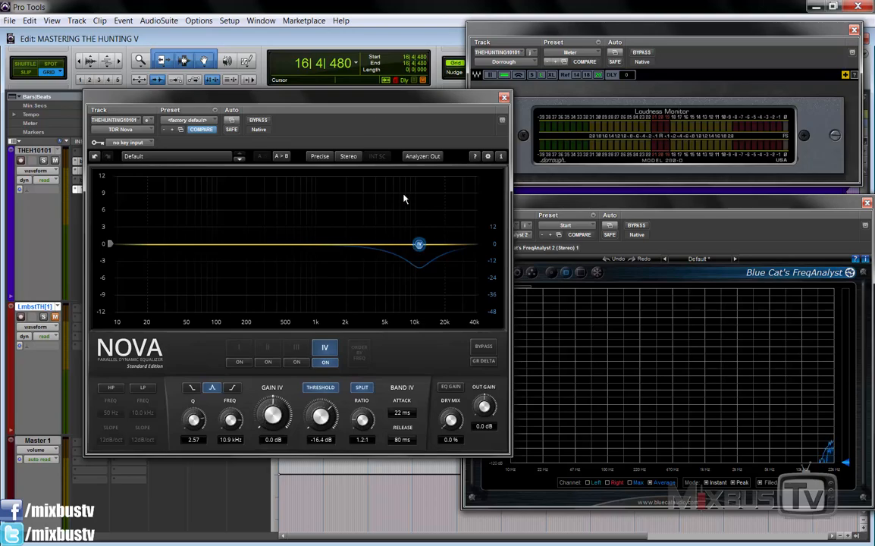
key("space")
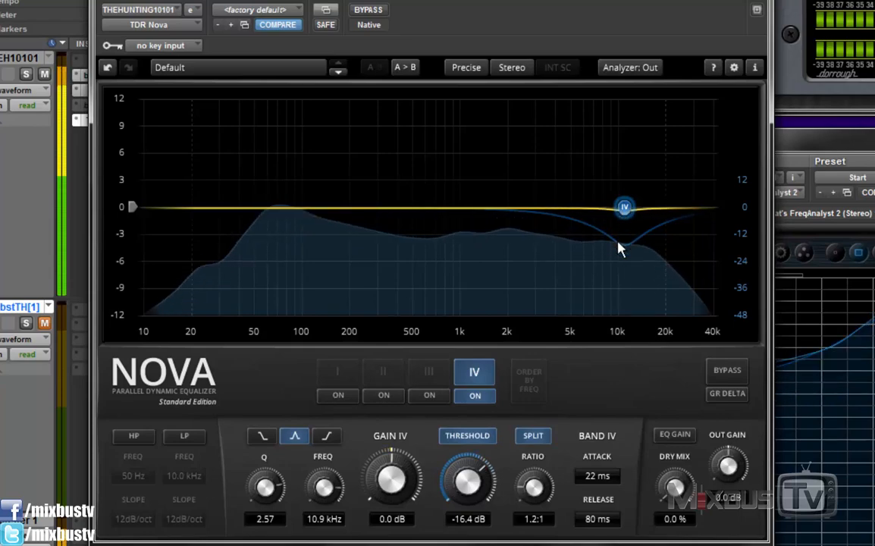
left_click(375, 10)
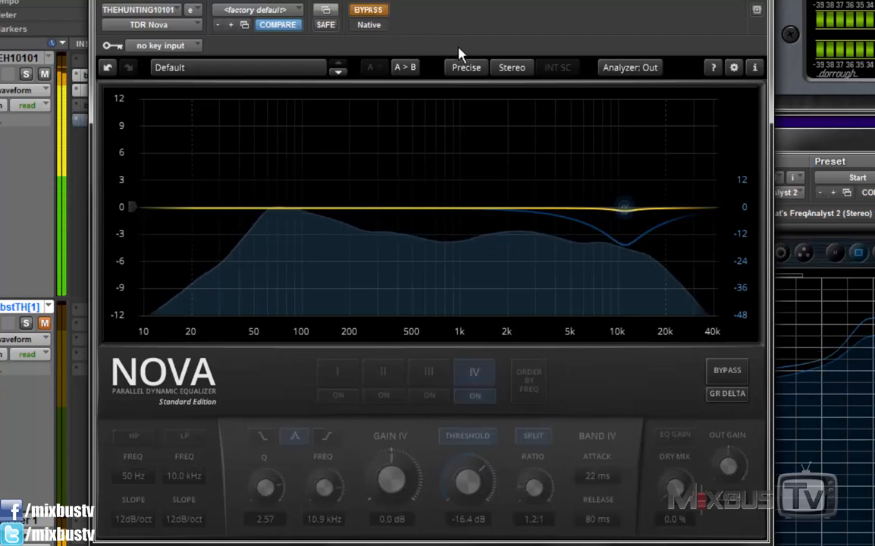
left_click(371, 10)
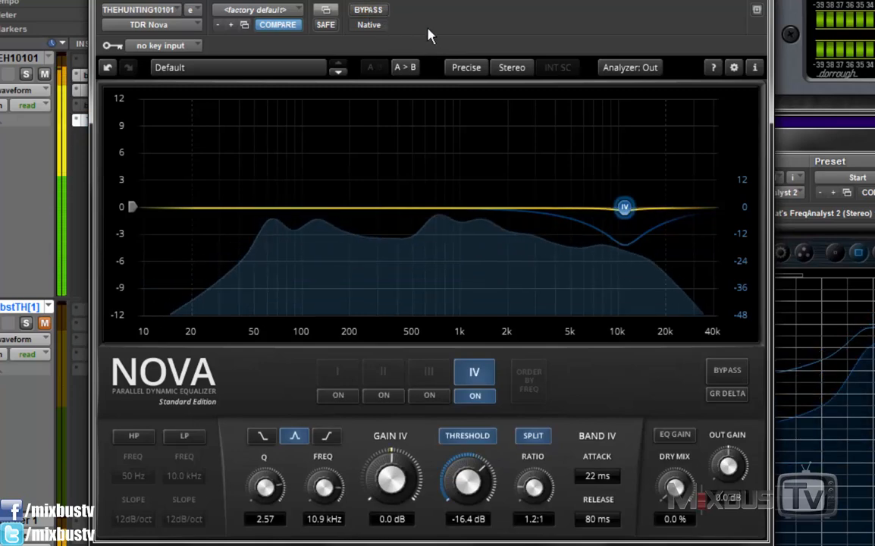
left_click(377, 14)
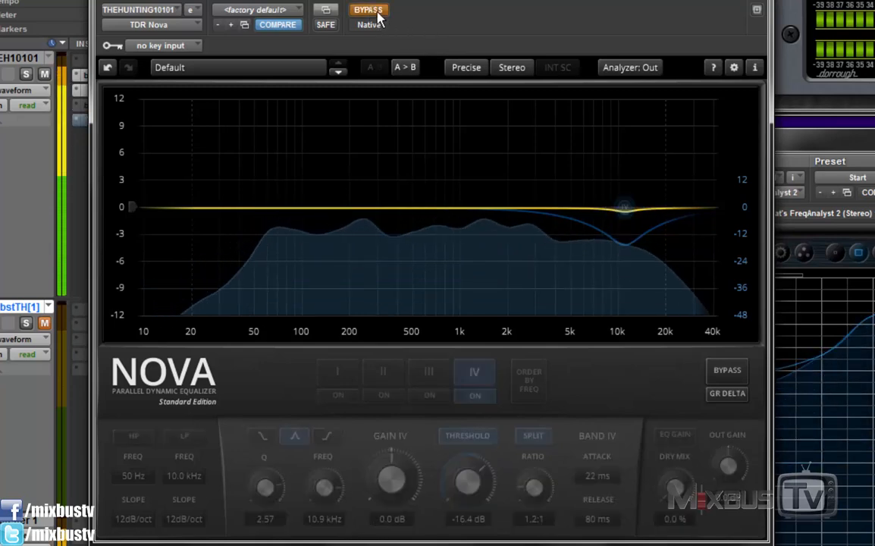
left_click(378, 14)
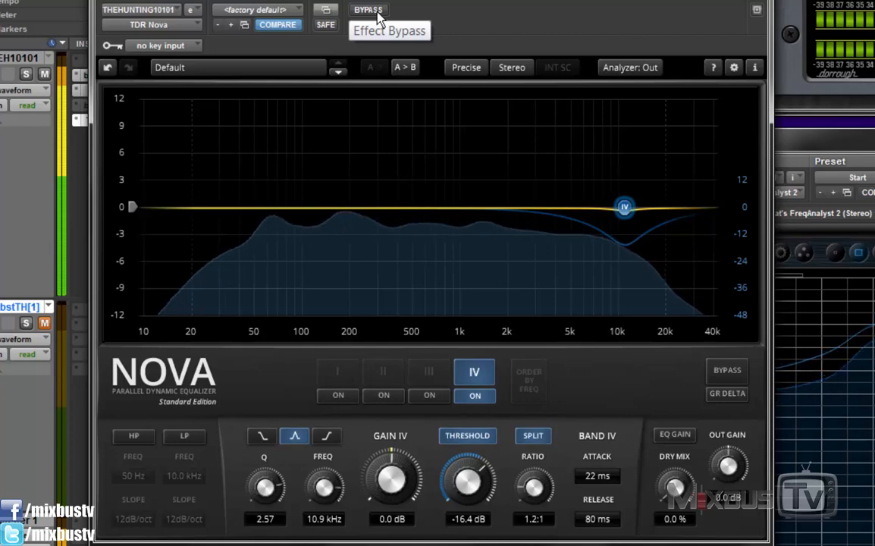
left_click(380, 14)
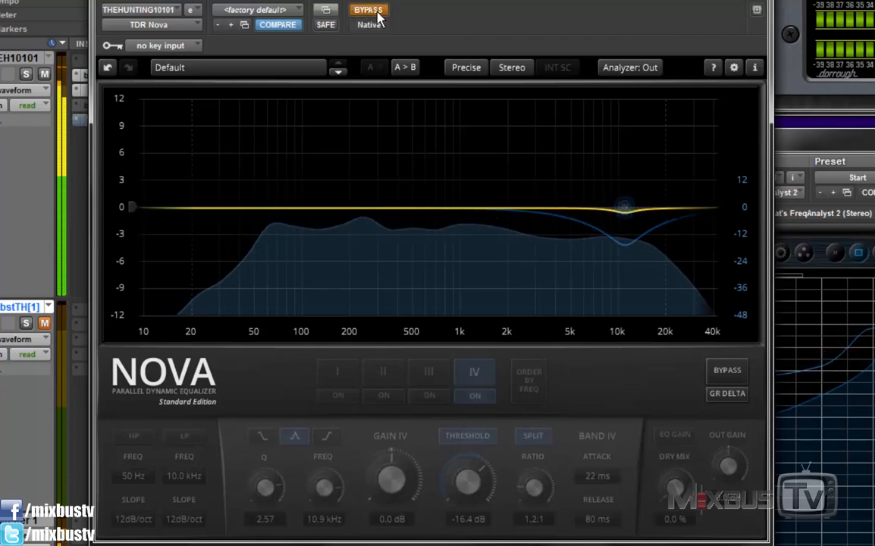
key("space")
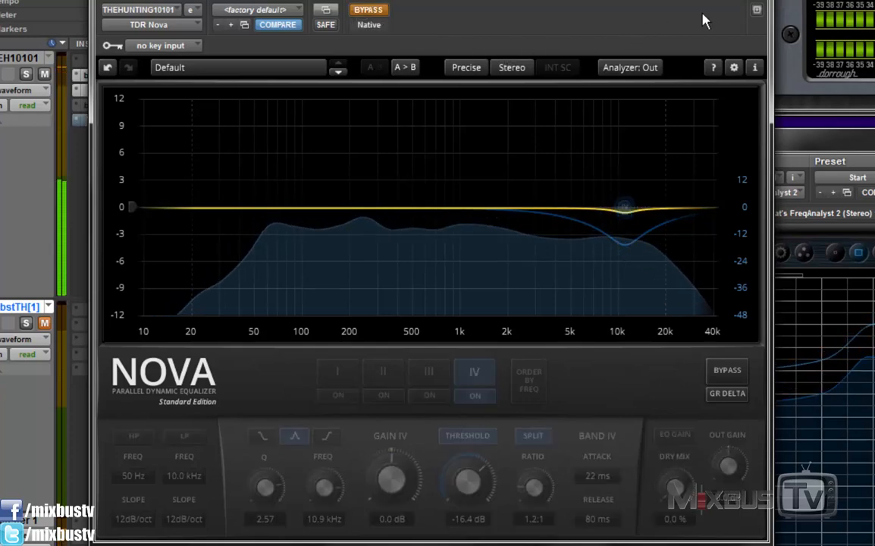
Close the TDR Nova window, and select and audition a short passage of the purple mix clip starting at bar 21.
left_click(759, 1)
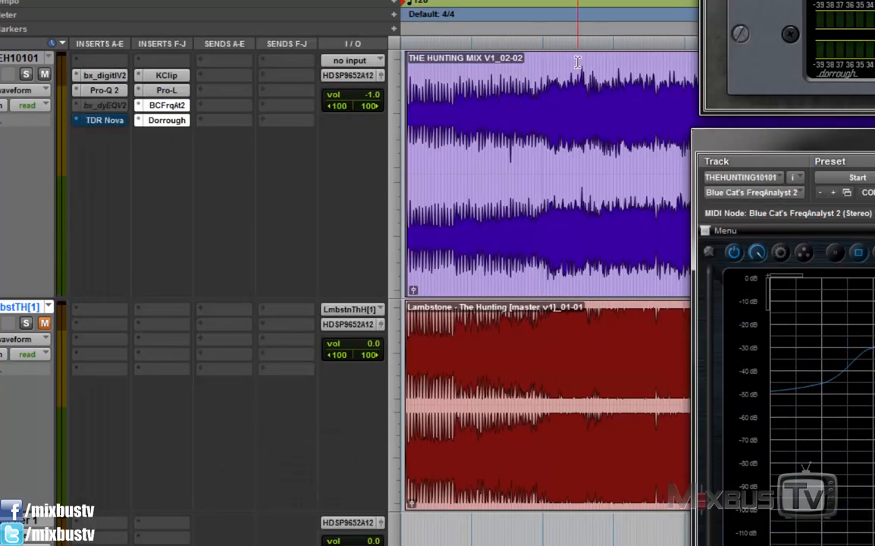
left_click_drag(577, 63, 603, 69)
key("space")
key("t")
key("t")
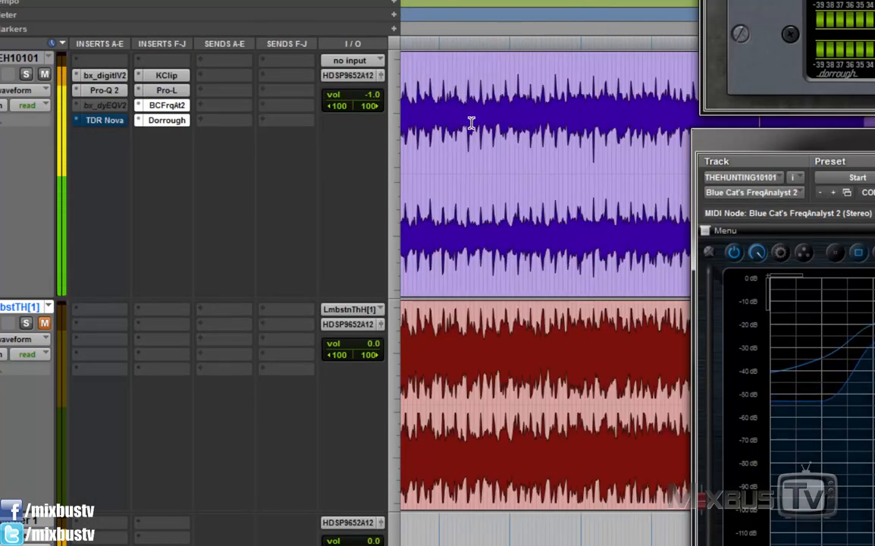
key("r")
key("r")
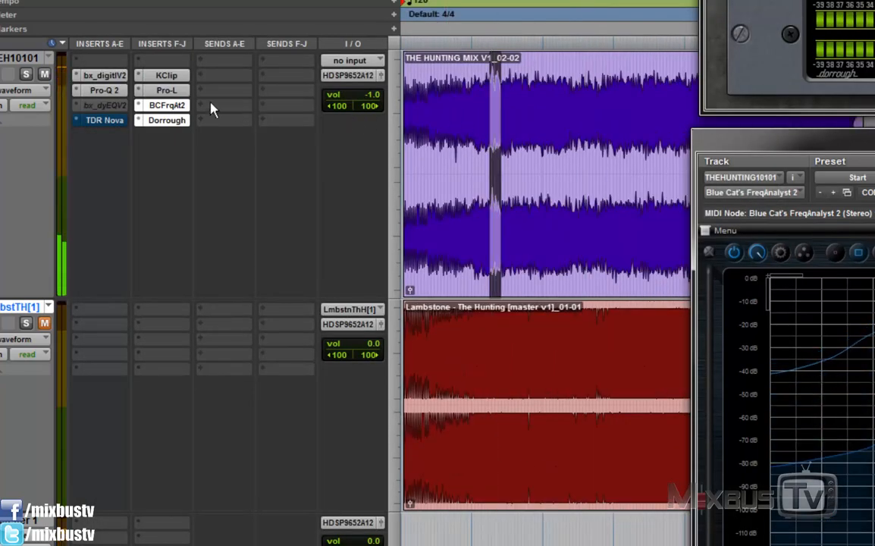
Reactivate TDR Nova on the purple mix track and close its window.
left_click(108, 120)
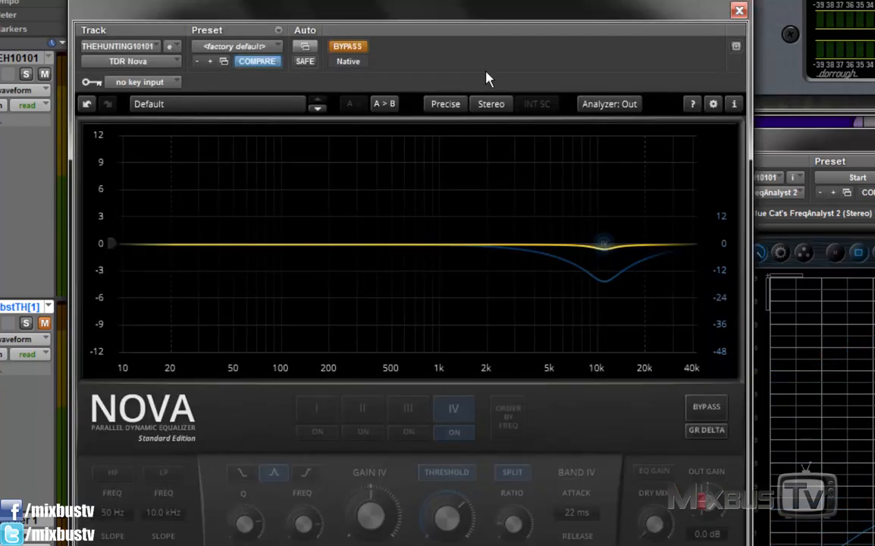
left_click(347, 47)
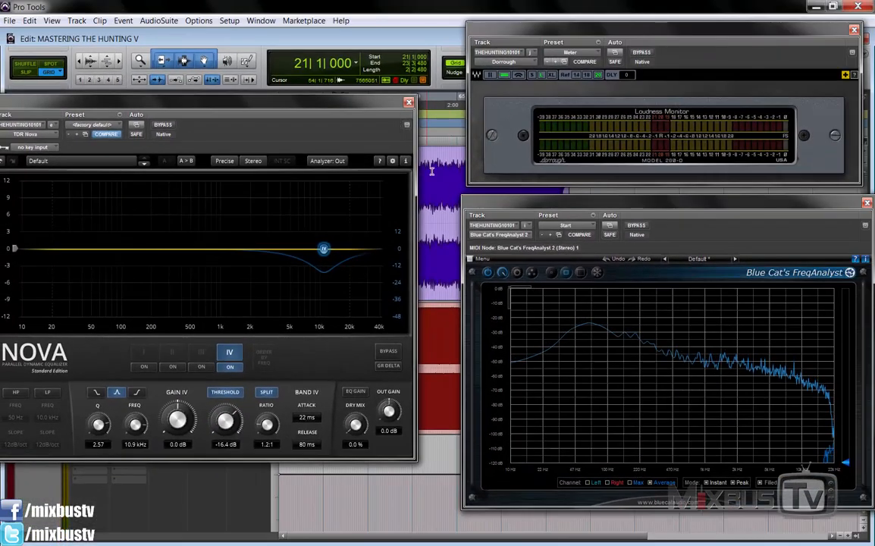
left_click(408, 102)
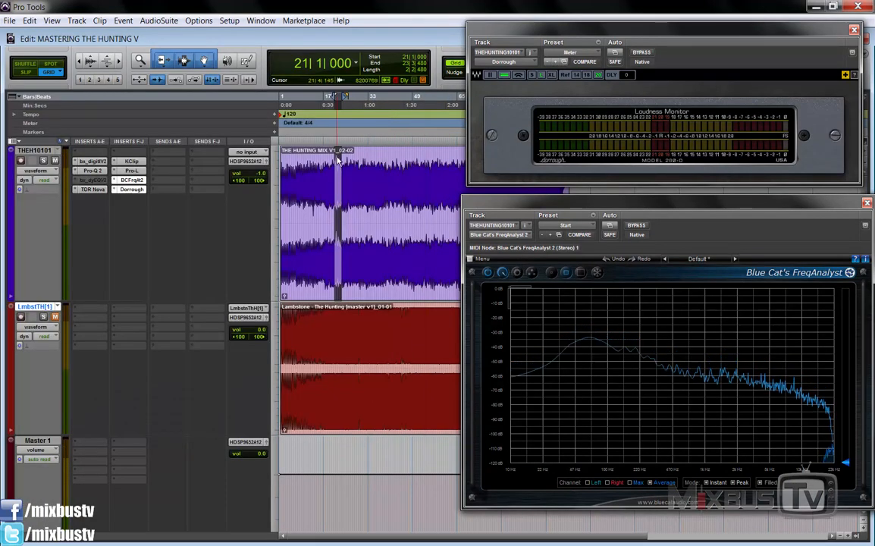
Select the purple mix clip from 14|2|000 to 64|4|480, and reopen TDR Nova with its window clear of the timeline.
left_click_drag(316, 177, 461, 177)
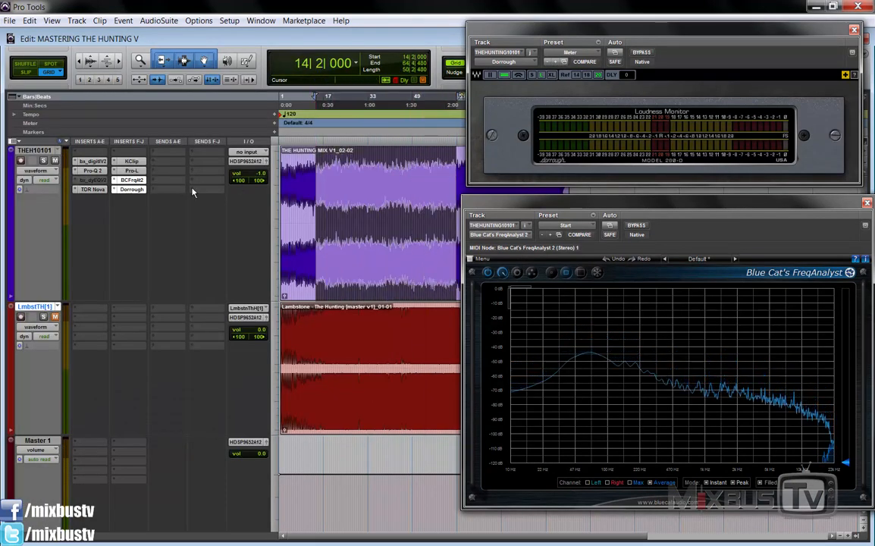
left_click(93, 189)
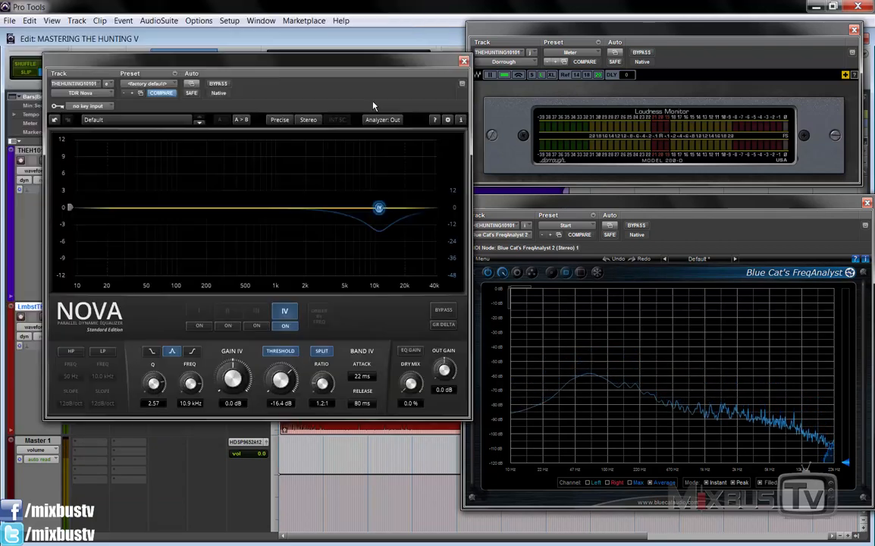
left_click_drag(373, 107, 417, 177)
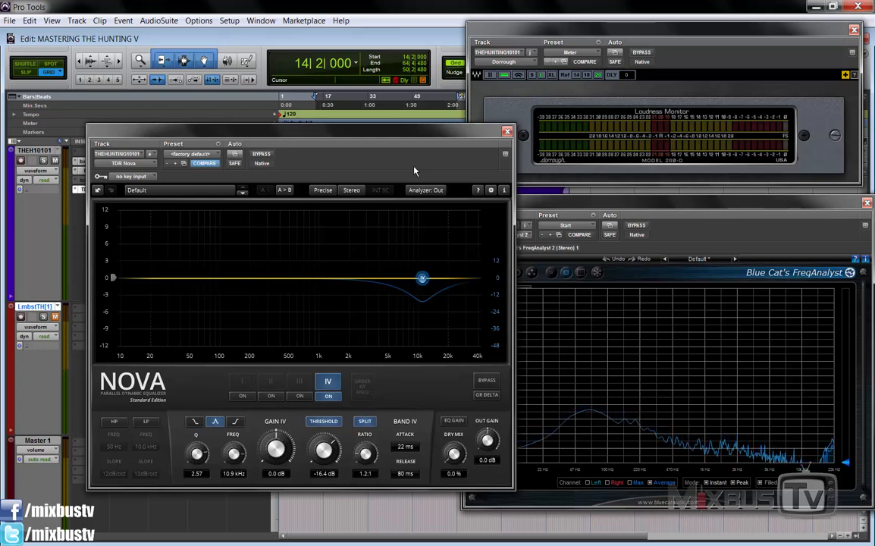
left_click_drag(410, 132, 407, 127)
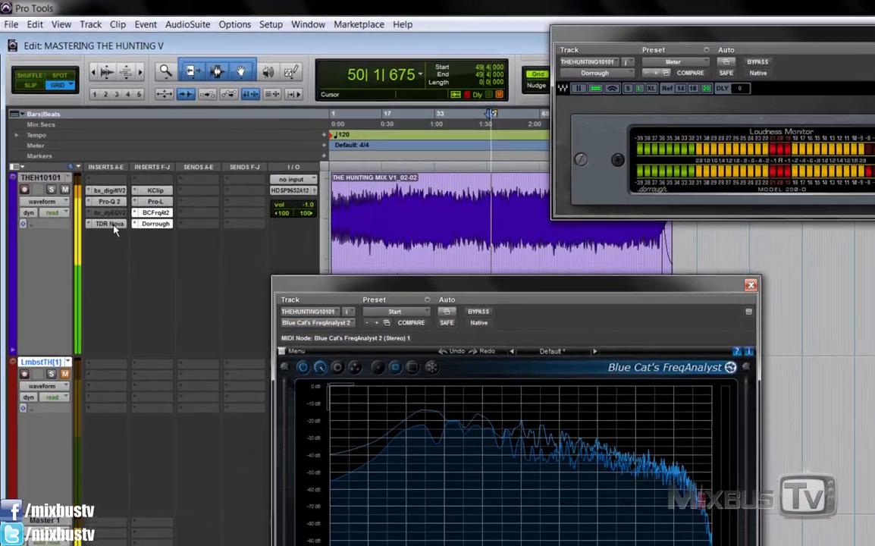
Examine TDR Nova's dynamic band and the Dorrough loudness meter while the purple mix plays, and stop playback.
left_click(93, 189)
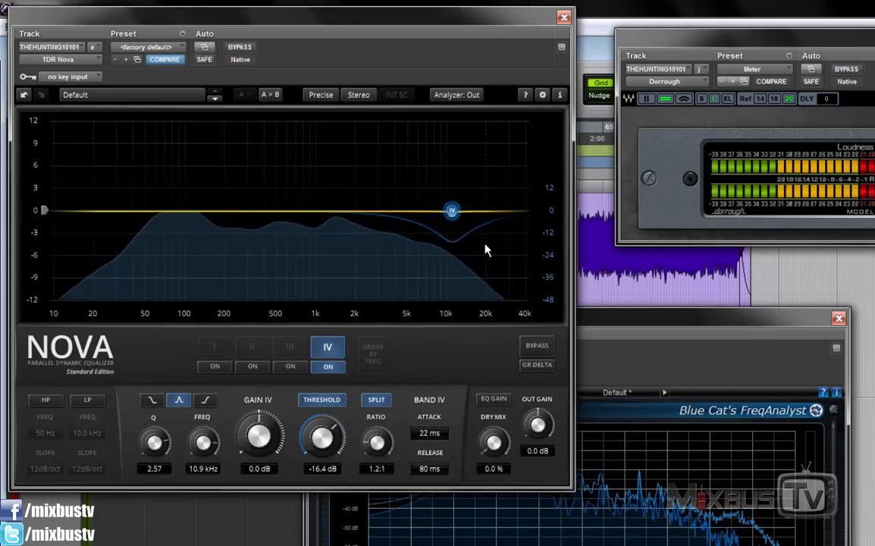
key("space")
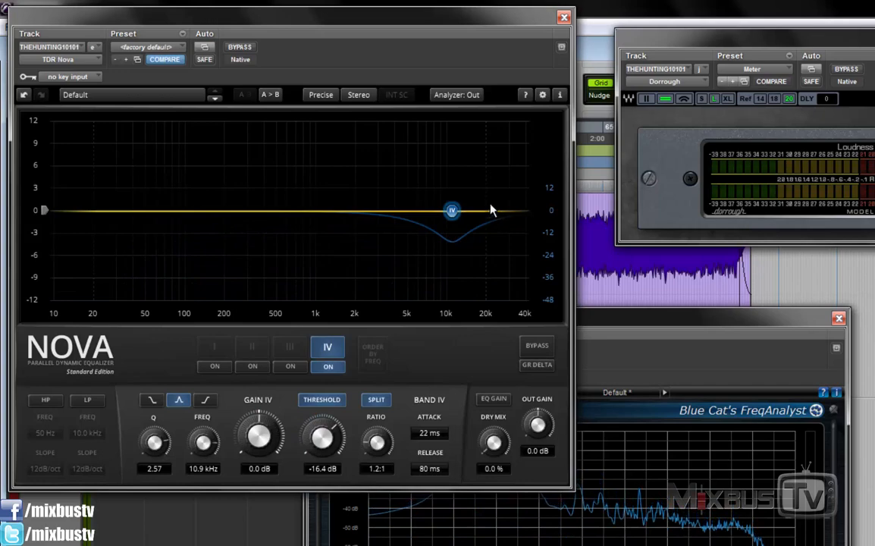
left_click(596, 274)
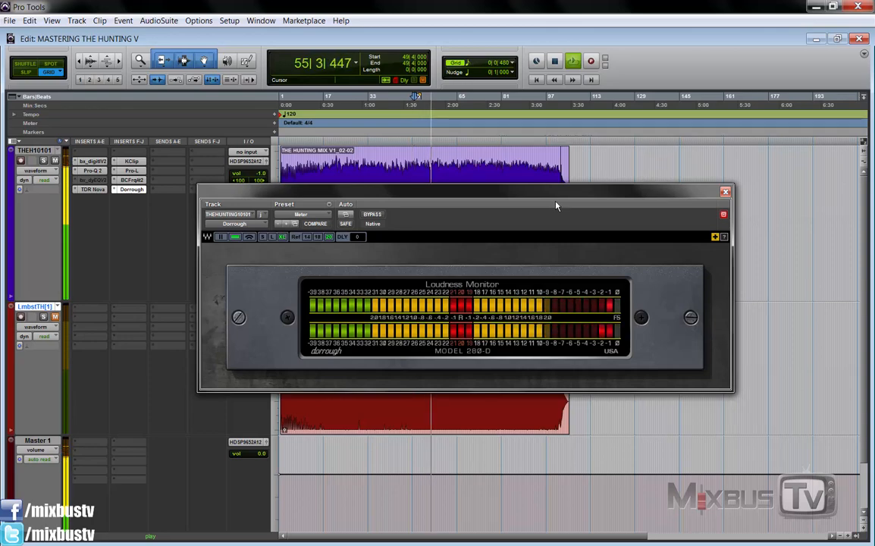
key("space")
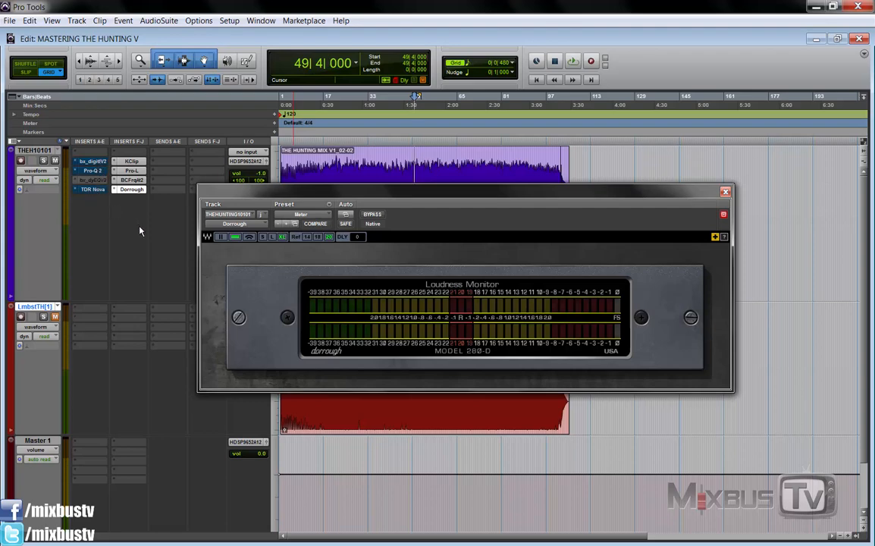
Audition the purple mix from 49|4|000 on the Dorrough loudness meter, comparing the A-E inserts bypassed and active, and stop playback.
key("space")
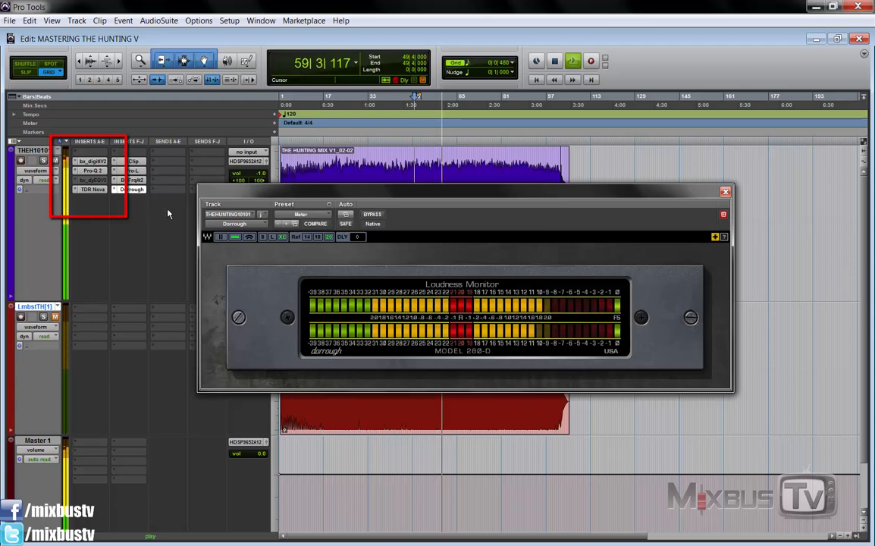
key("space")
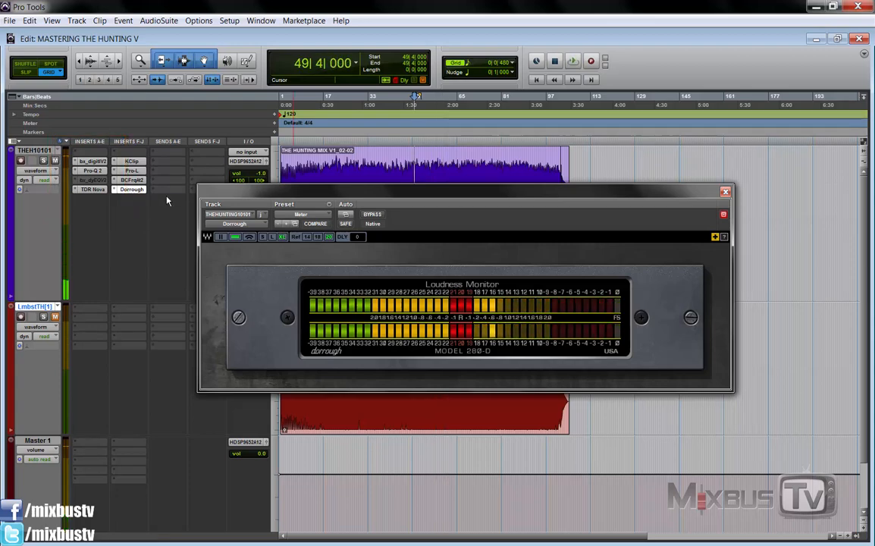
Open Pro-L on the purple mix track and set its output level to -6.00 dB.
left_click(132, 171)
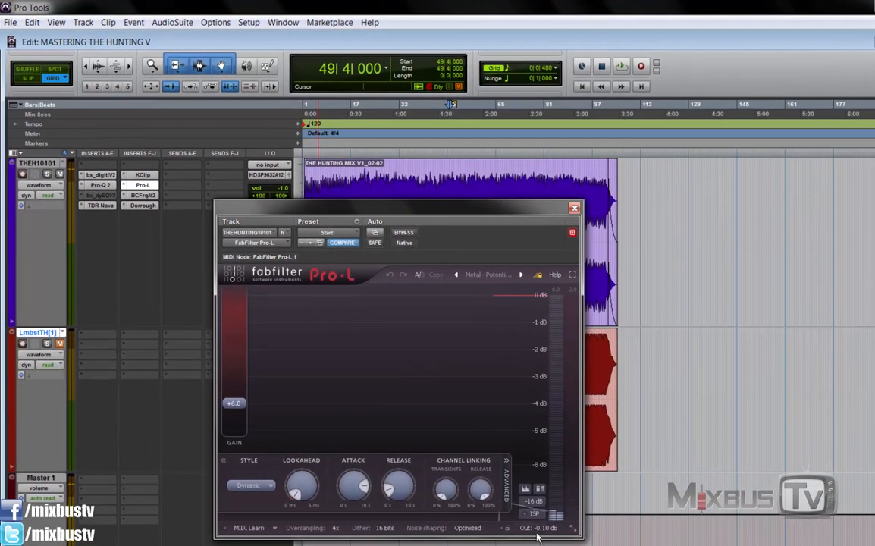
left_click(543, 536)
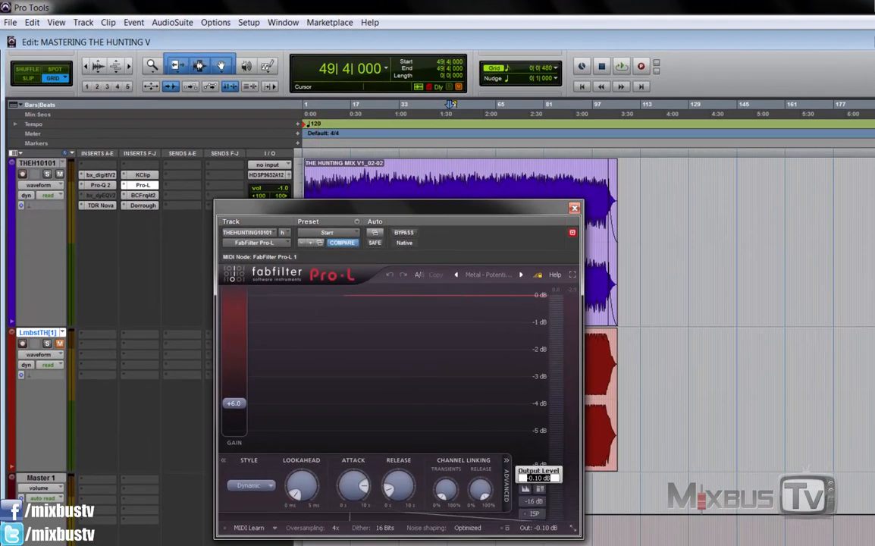
key("Return")
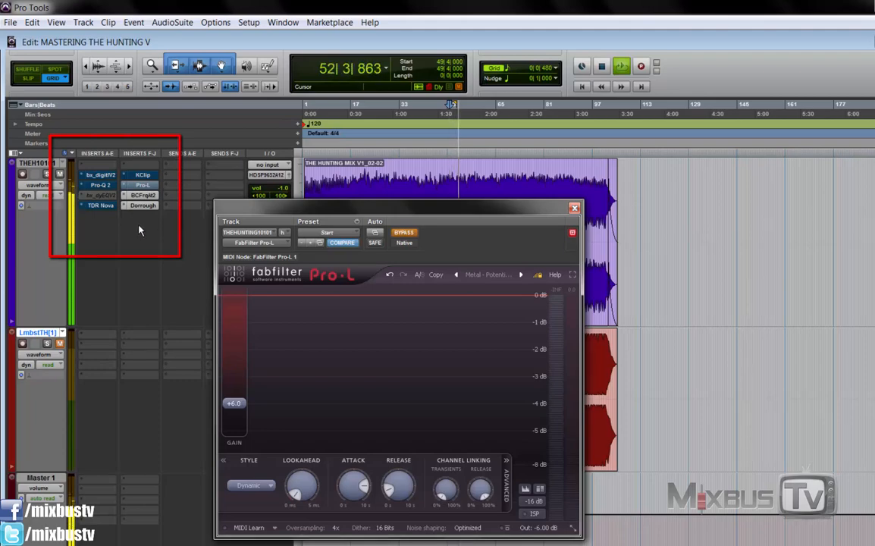
Compare the playing mix with Pro-L, KClip, Pro-Q 2, bx_digital and TDR Nova active, and bypass them again.
left_click(139, 187, "ctrl")
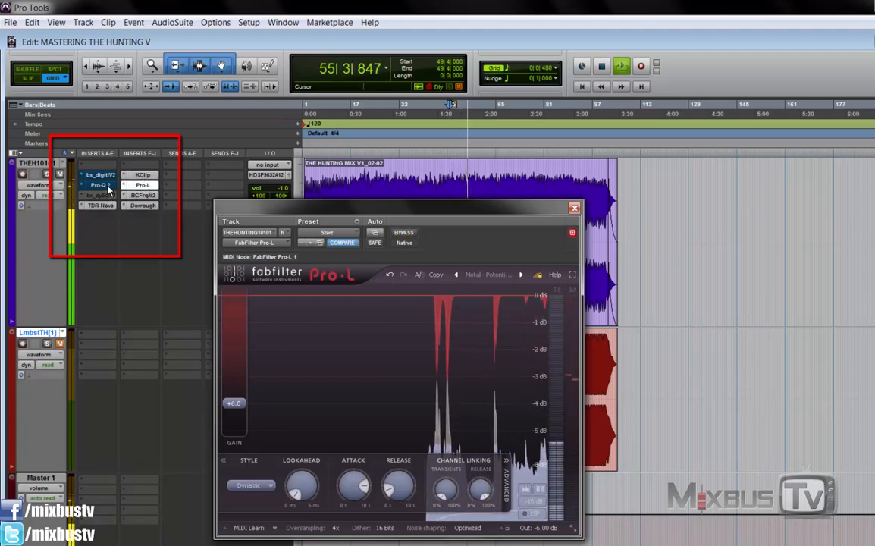
left_click(108, 186, "ctrl")
left_click(110, 176, "ctrl")
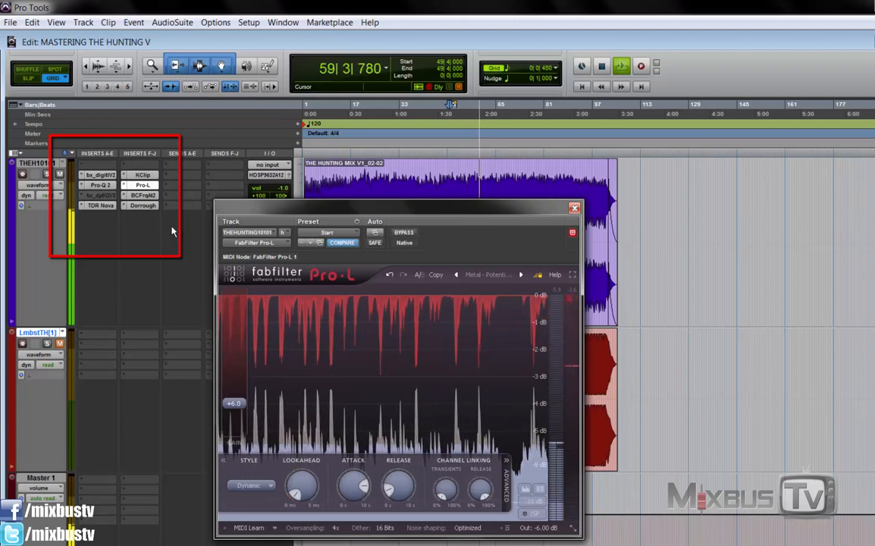
left_click(111, 176, "ctrl")
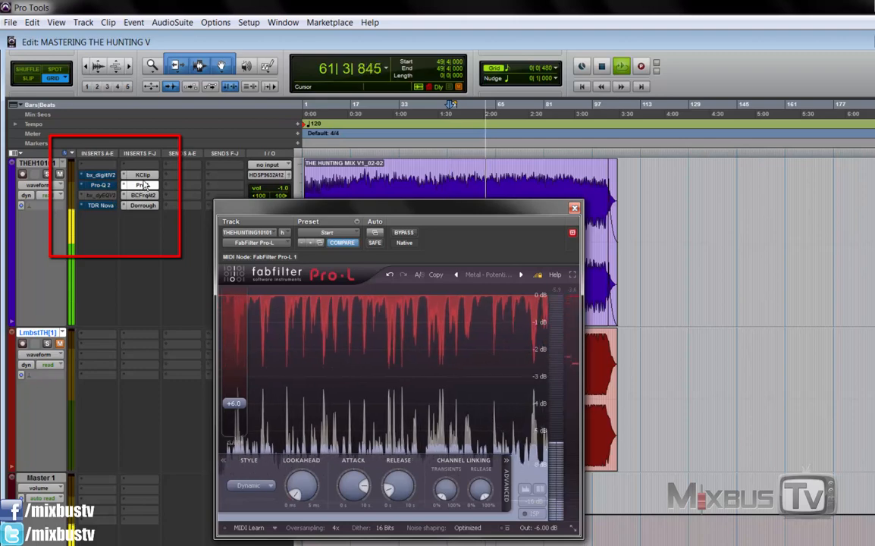
left_click(144, 188, "ctrl")
left_click(144, 178, "ctrl")
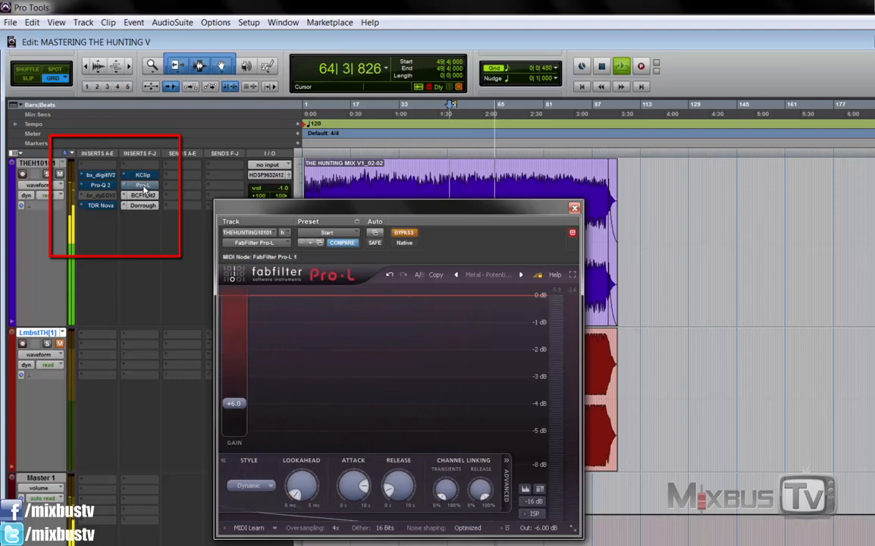
Replay the mix from 49|4|000 and compare the mastering plug-ins active and bypassed, ending with the chain bypassed.
key("space")
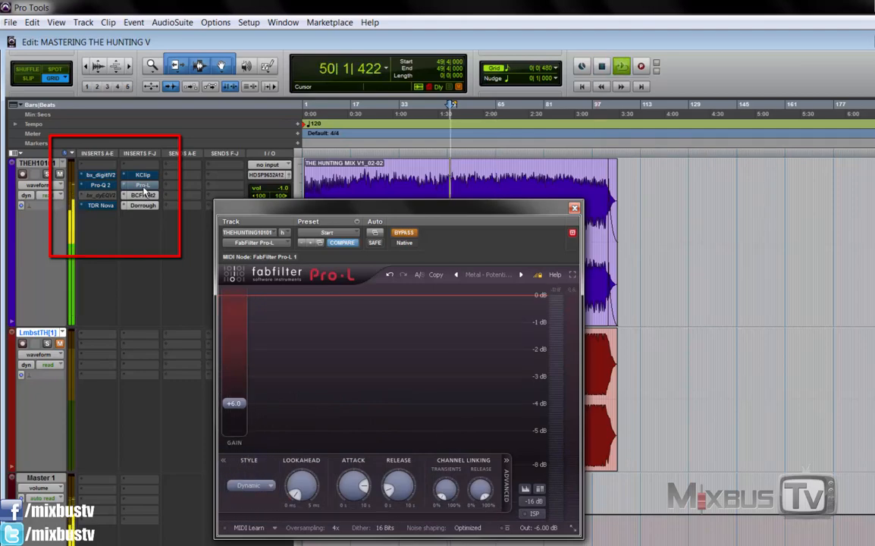
left_click(144, 187, "ctrl")
left_click(144, 175, "ctrl")
left_click(105, 175, "ctrl")
left_click(102, 186, "ctrl")
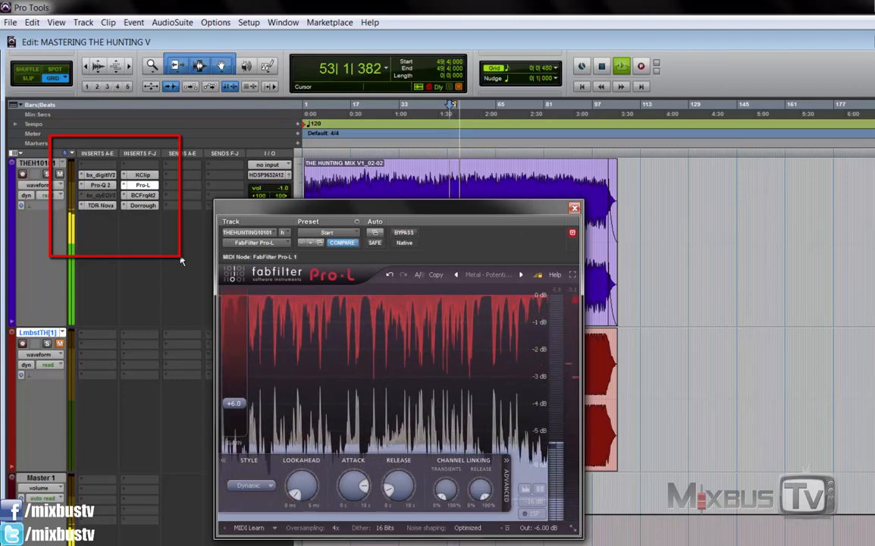
left_click(108, 176, "ctrl")
left_click(109, 187, "ctrl")
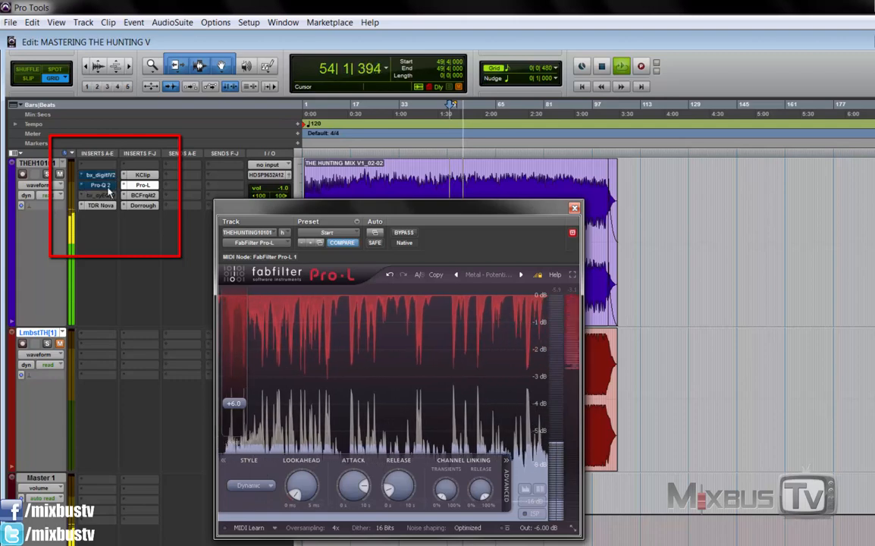
left_click(107, 205, "ctrl")
left_click(143, 185, "ctrl")
left_click(144, 175, "ctrl")
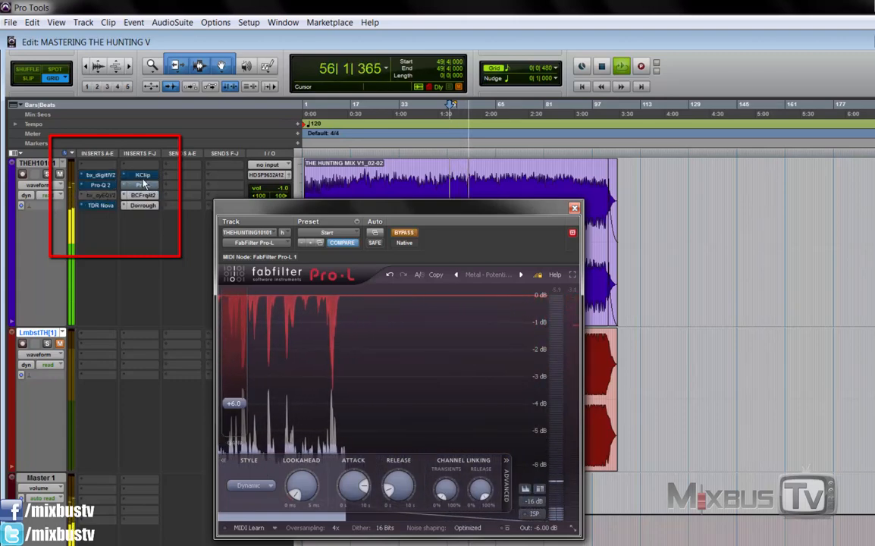
Reactivate KClip, Pro-L, Pro-Q 2, bx_digital and TDR Nova on the purple mix track during playback, and stop playback.
left_click(144, 176, "ctrl")
left_click(143, 184, "ctrl")
left_click(111, 186, "ctrl")
left_click(102, 176, "ctrl")
left_click(105, 206, "ctrl")
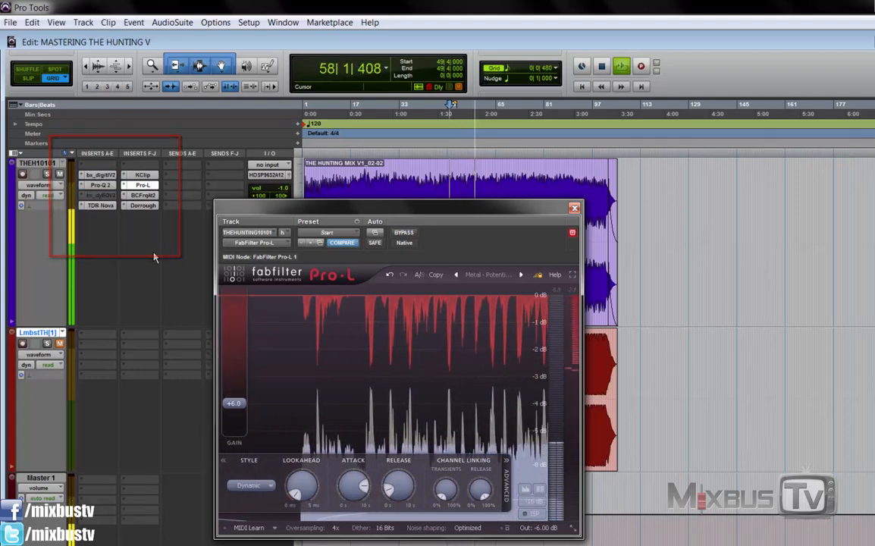
key("space")
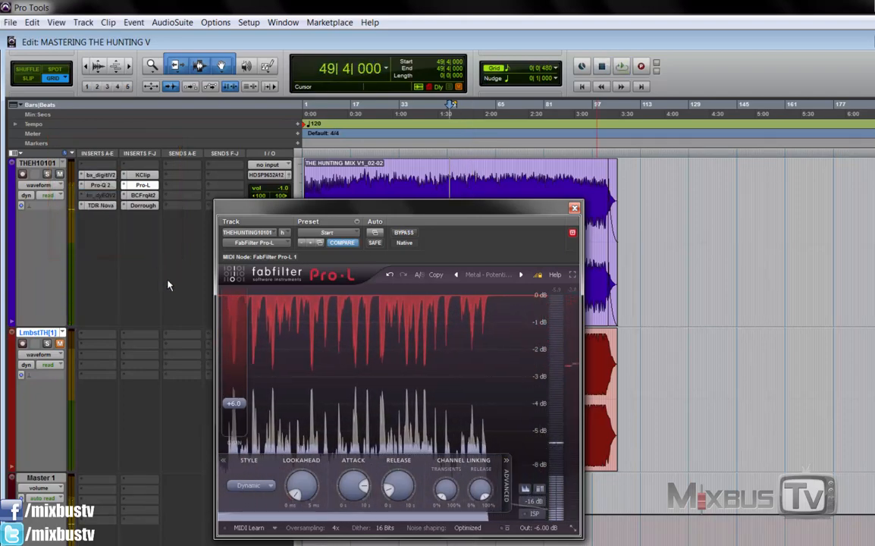